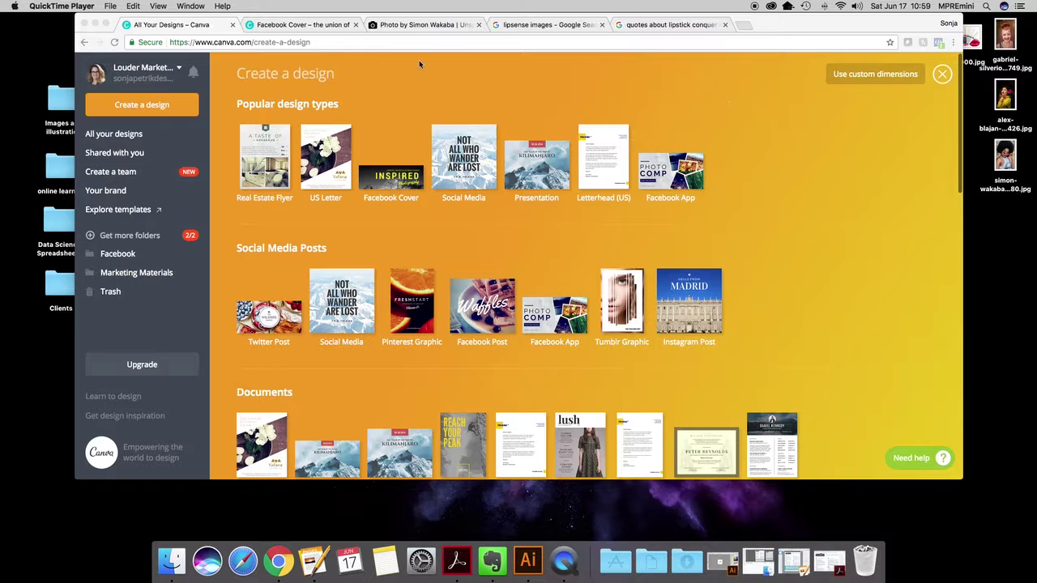
Create a new design using the Facebook Cover type from the social media and email headers.
left_click(154, 109)
left_click(143, 107)
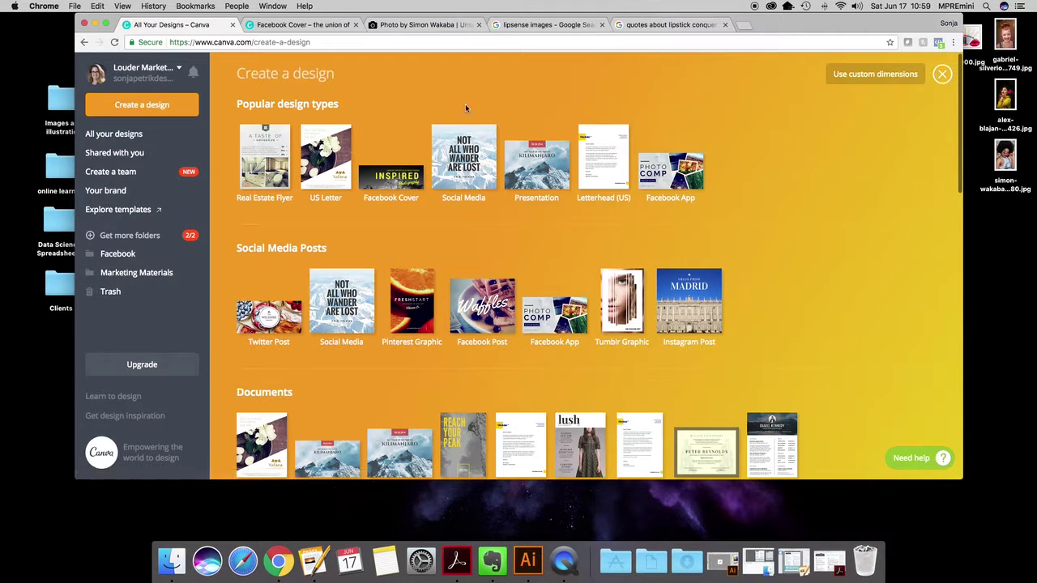
scroll(804, 126, "down", 5)
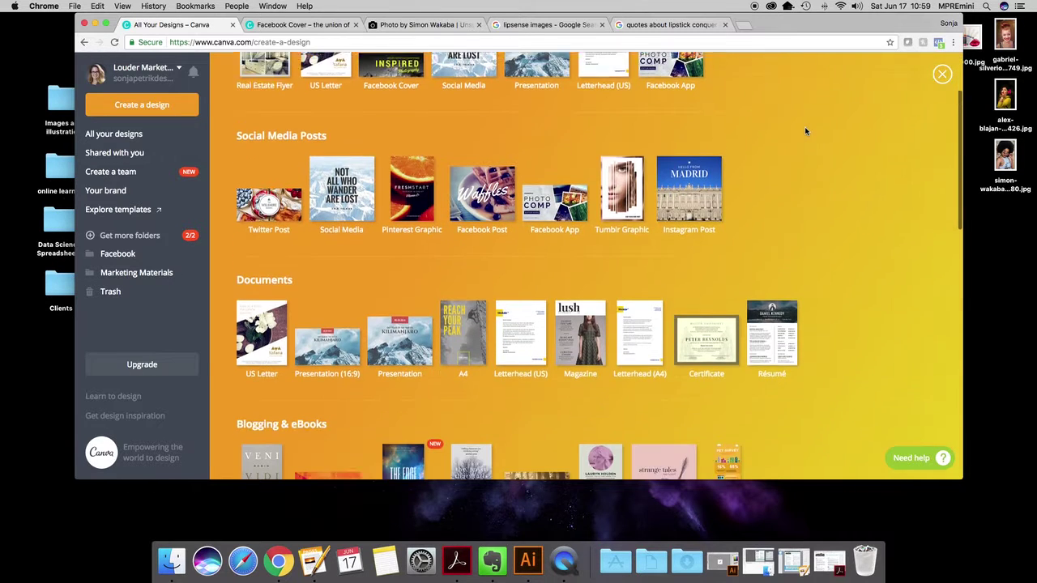
scroll(804, 126, "down", 1)
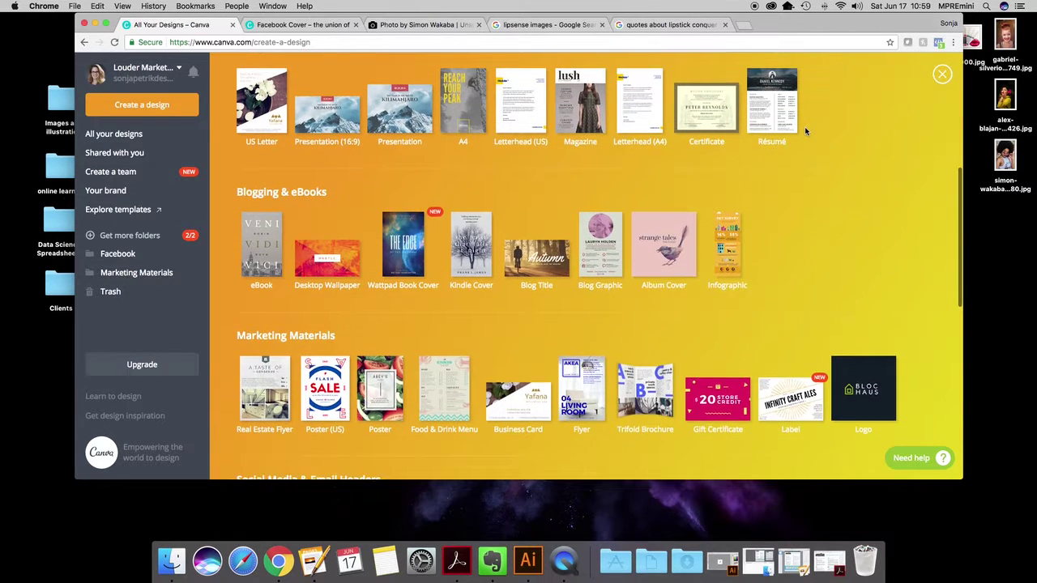
scroll(804, 126, "down", 5)
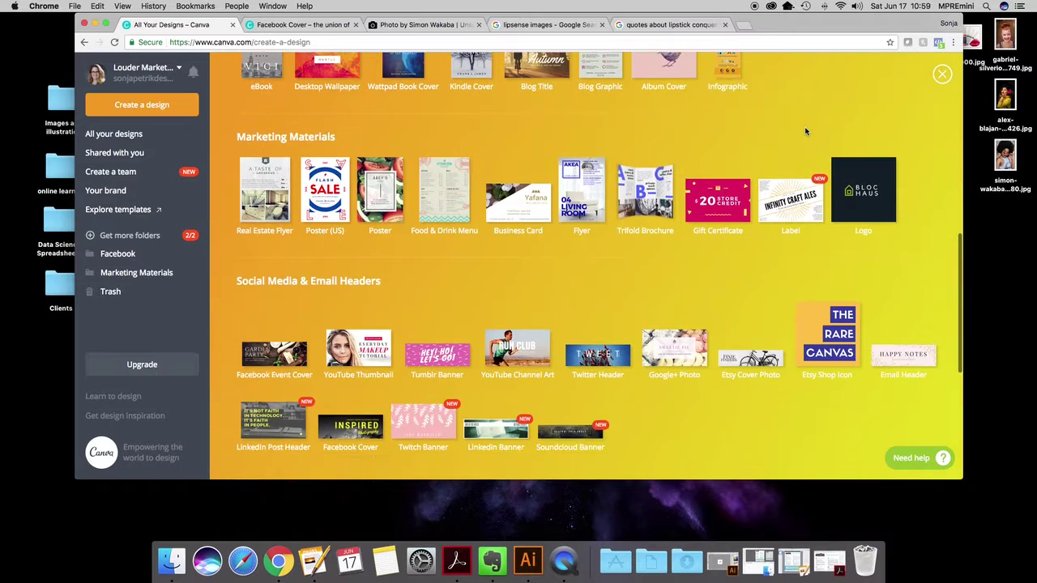
scroll(804, 126, "down", 1)
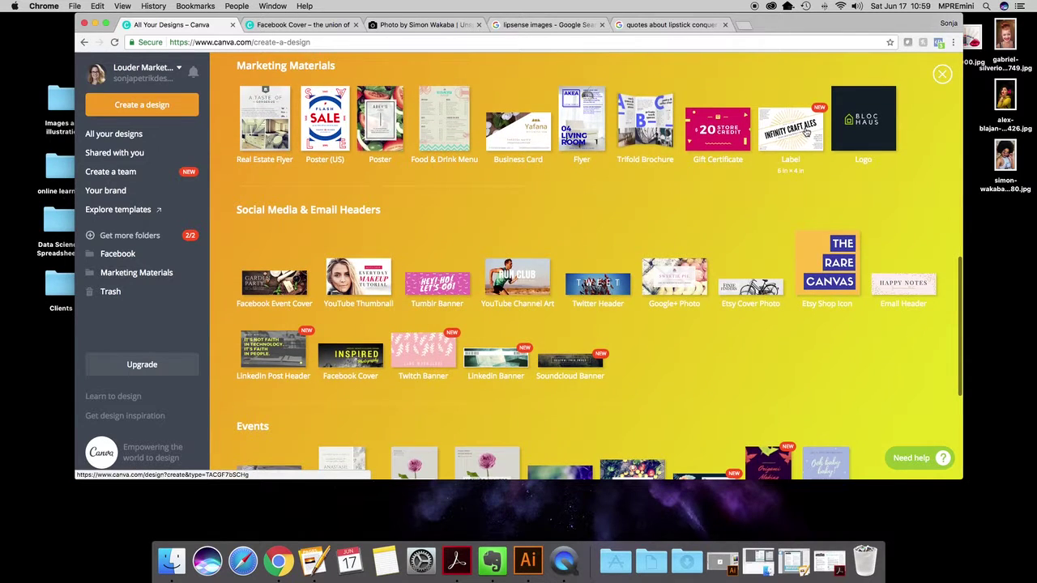
scroll(806, 132, "down", 5)
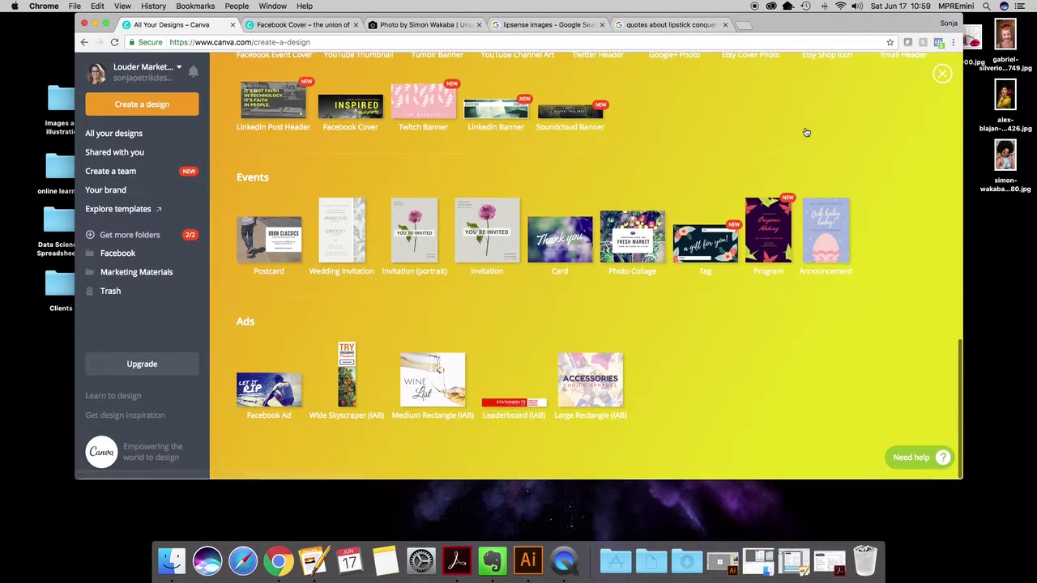
scroll(806, 132, "up", 3)
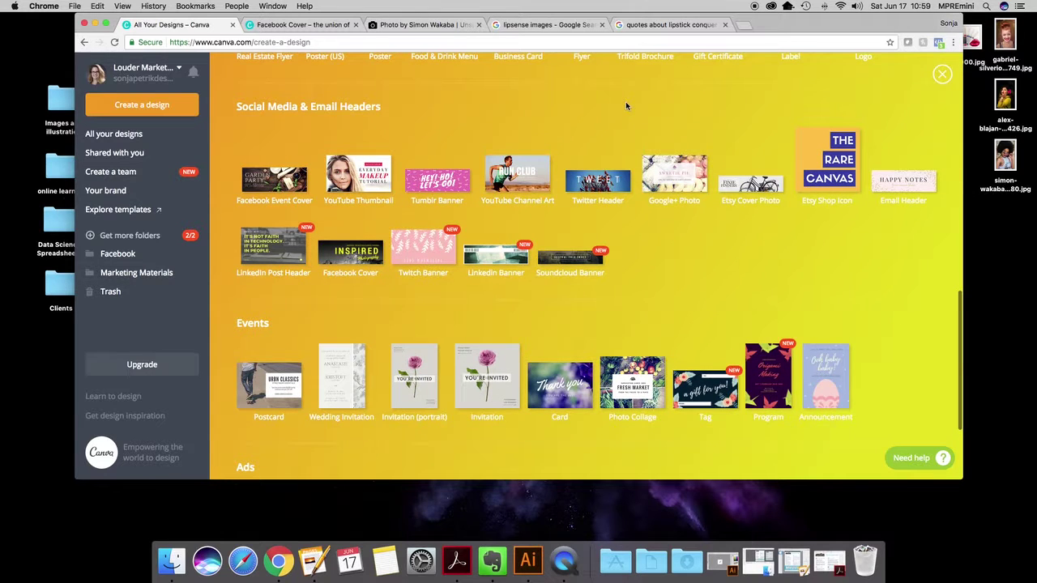
scroll(408, 311, "up", 1)
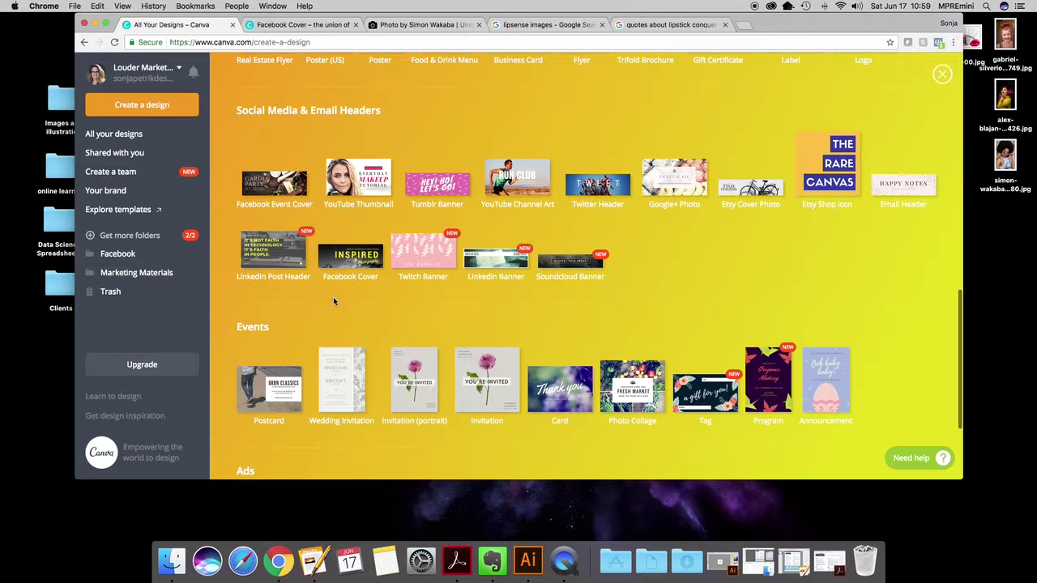
left_click(354, 261)
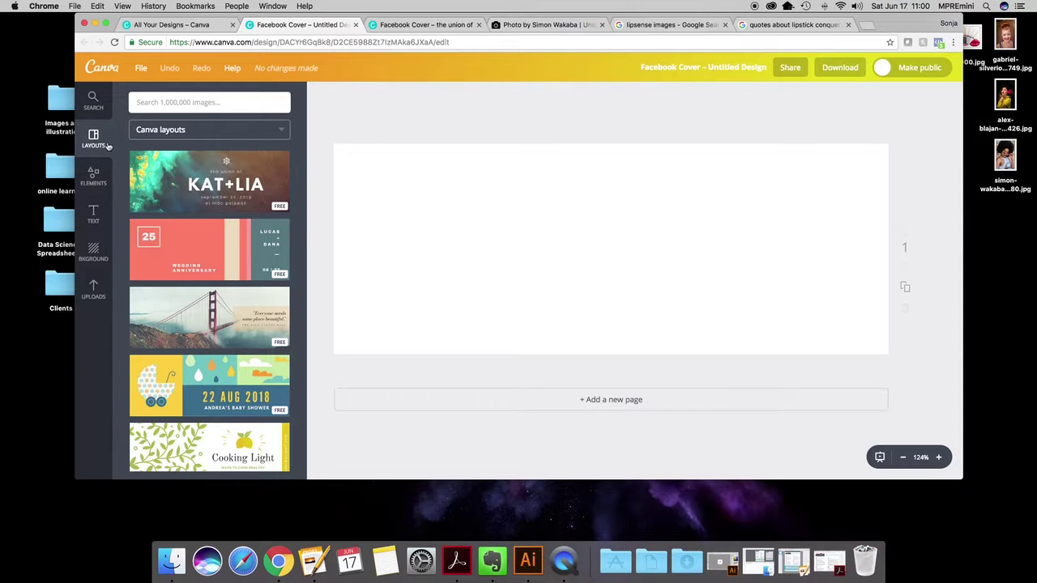
Browse the Facebook Cover layouts and apply the free teal-and-brown "the union of" layout to the blank page.
scroll(263, 216, "down", 3)
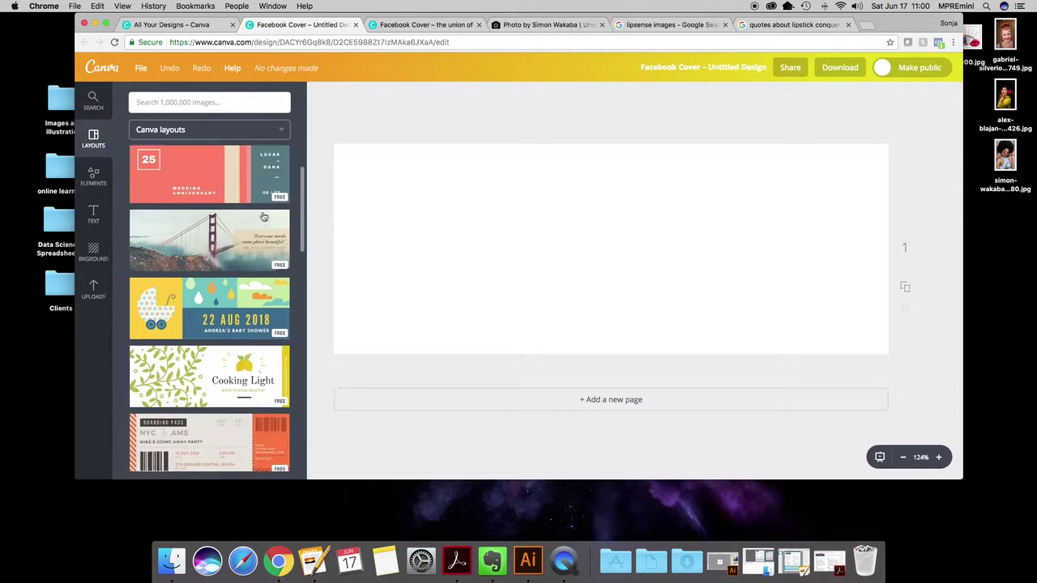
scroll(263, 217, "down", 15)
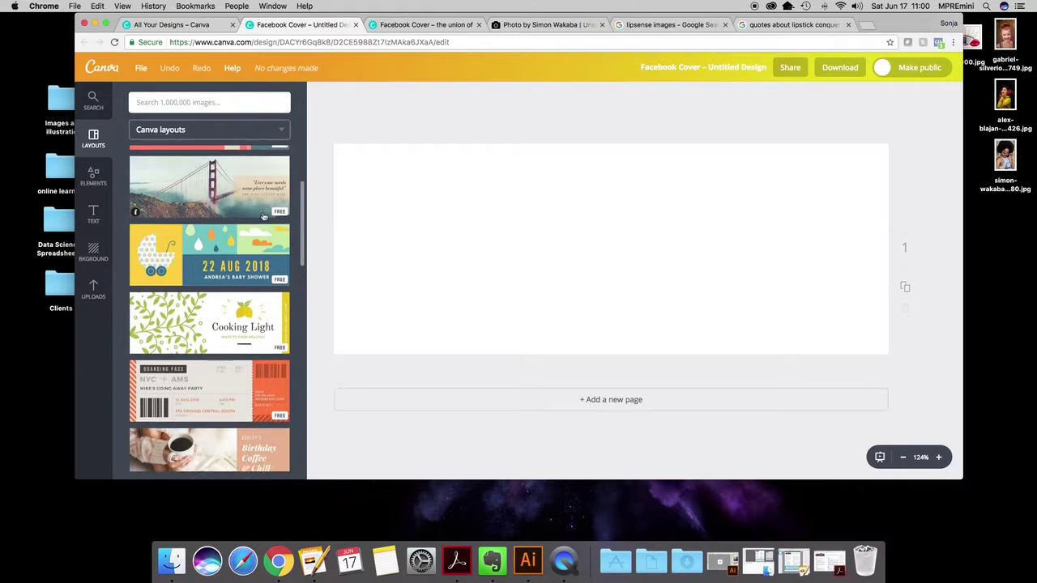
scroll(263, 216, "down", 12)
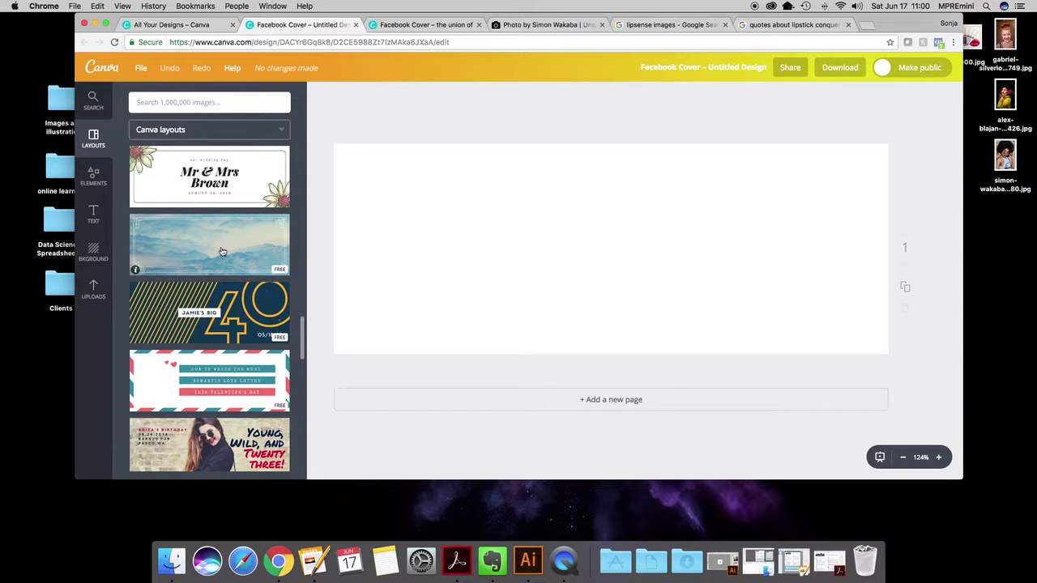
scroll(222, 252, "down", 5)
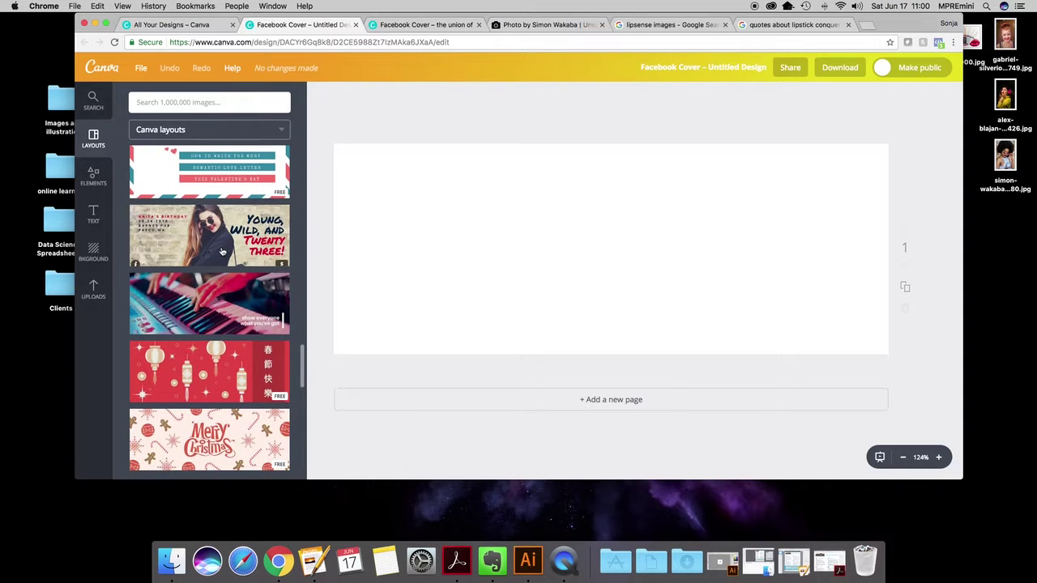
scroll(222, 252, "down", 10)
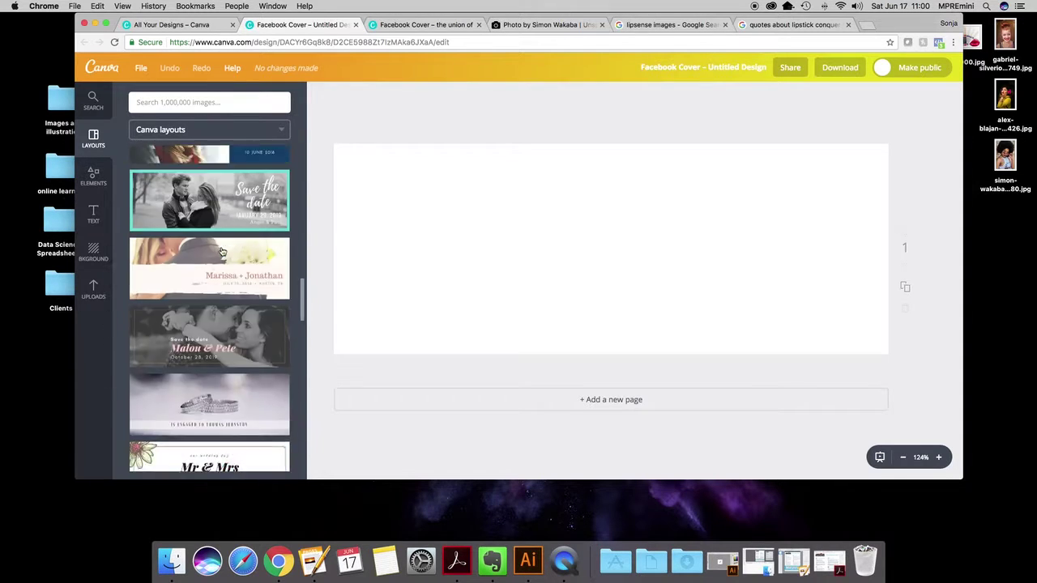
scroll(221, 252, "up", 3)
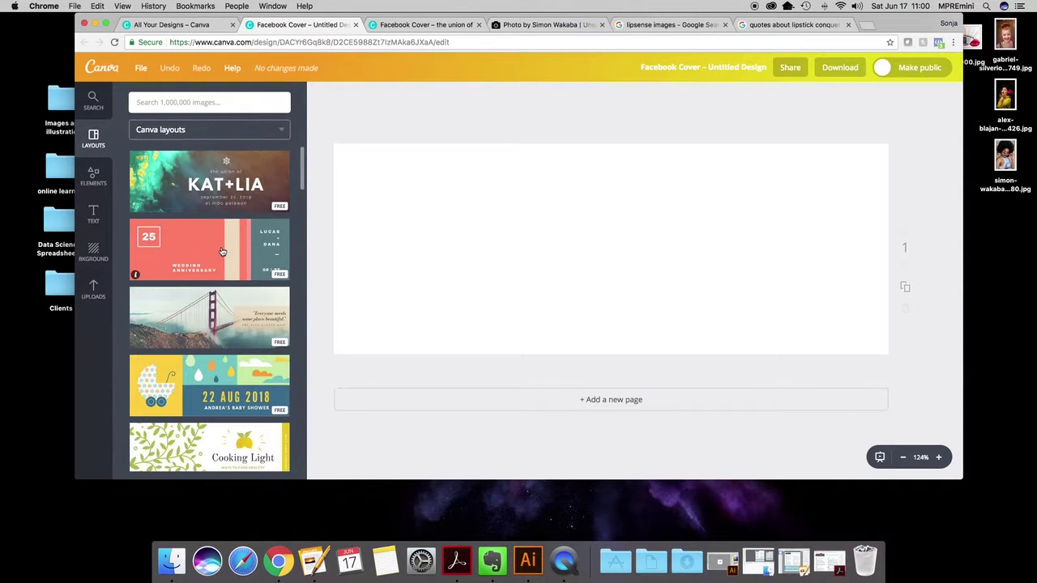
left_click(151, 170)
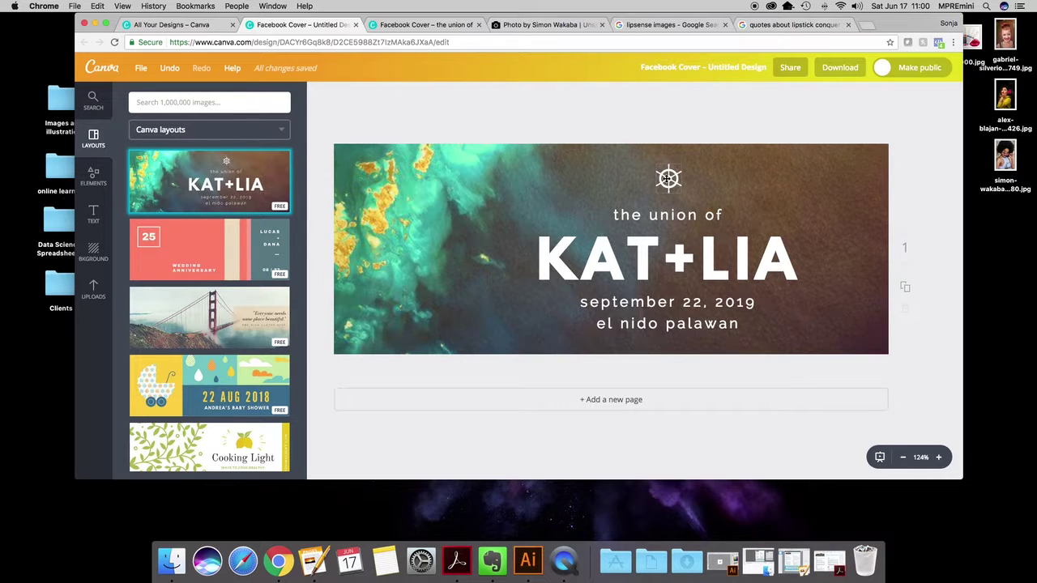
Delete the ship's wheel icon and the "the union of" text line from the cover.
left_click(668, 178)
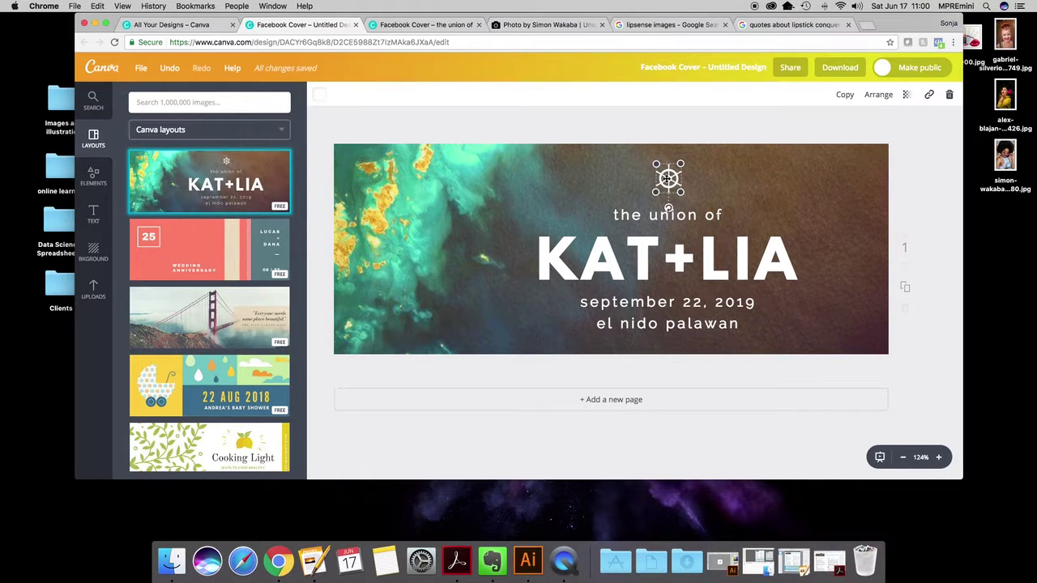
left_click(951, 97)
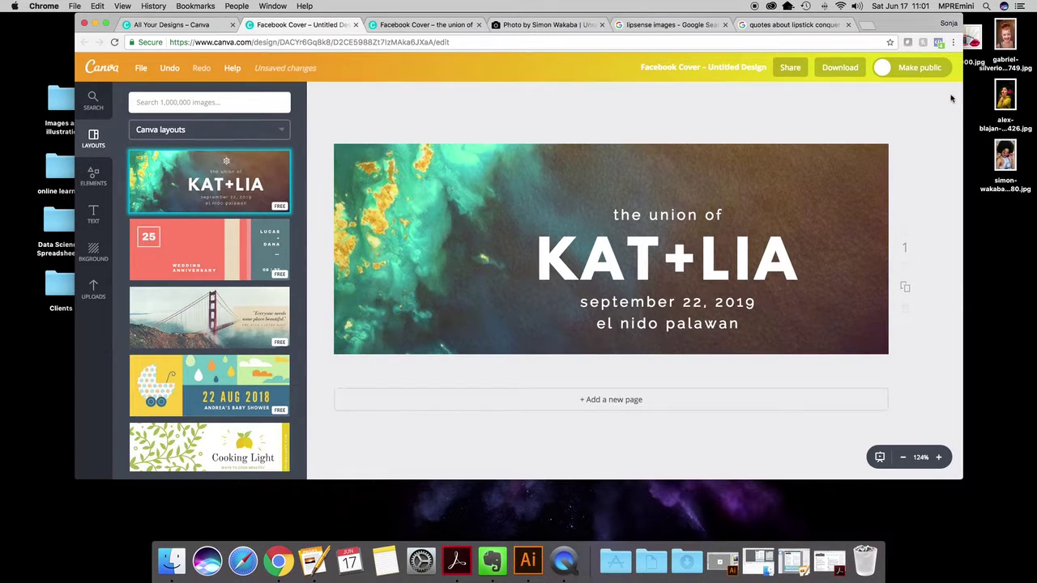
left_click(690, 215)
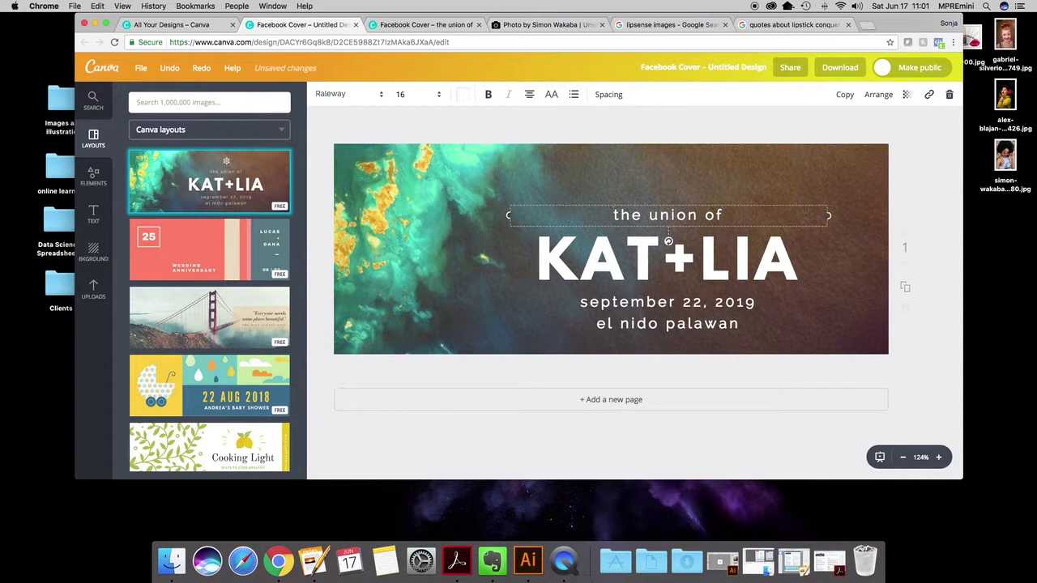
left_click(950, 94)
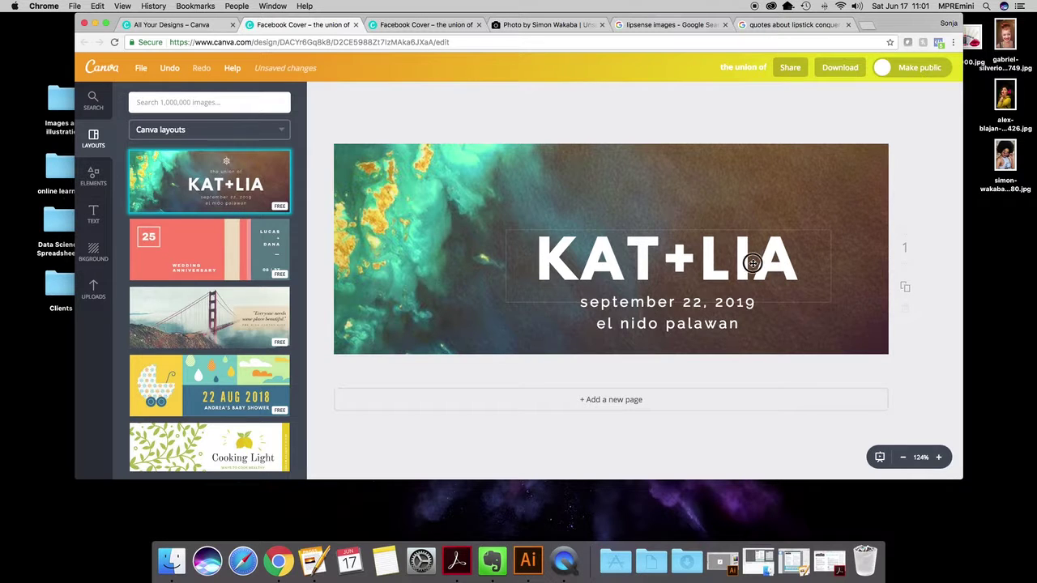
Move the large heading to the upper part of the cover and delete the date and location text below it.
left_click_drag(769, 243, 766, 201)
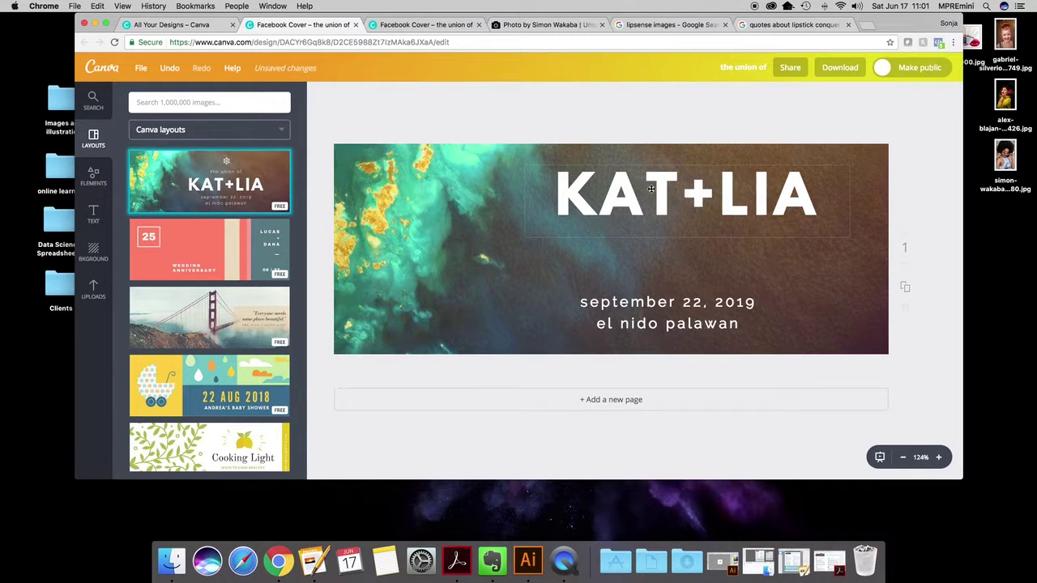
left_click(703, 314)
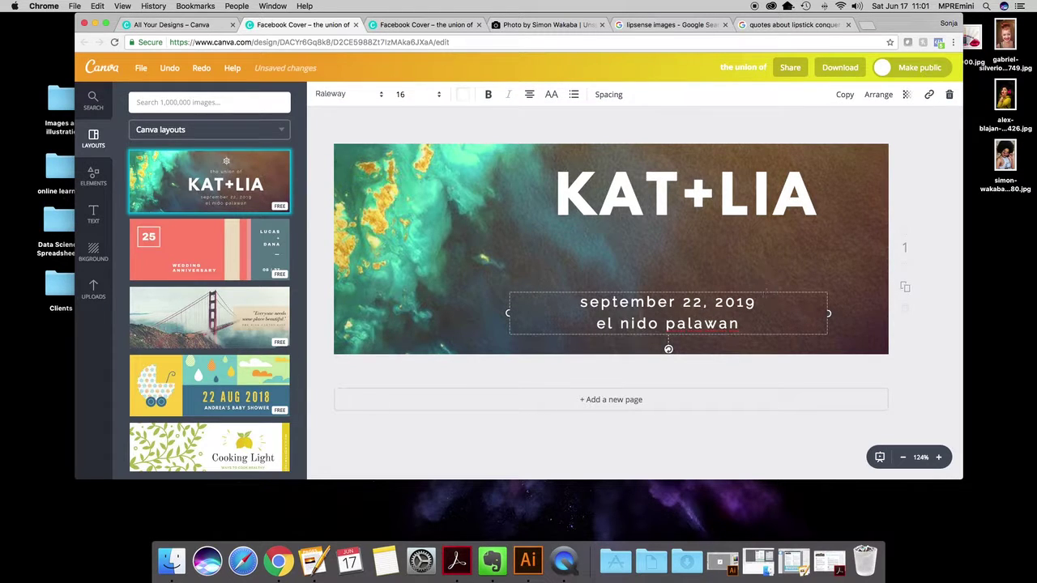
left_click(949, 95)
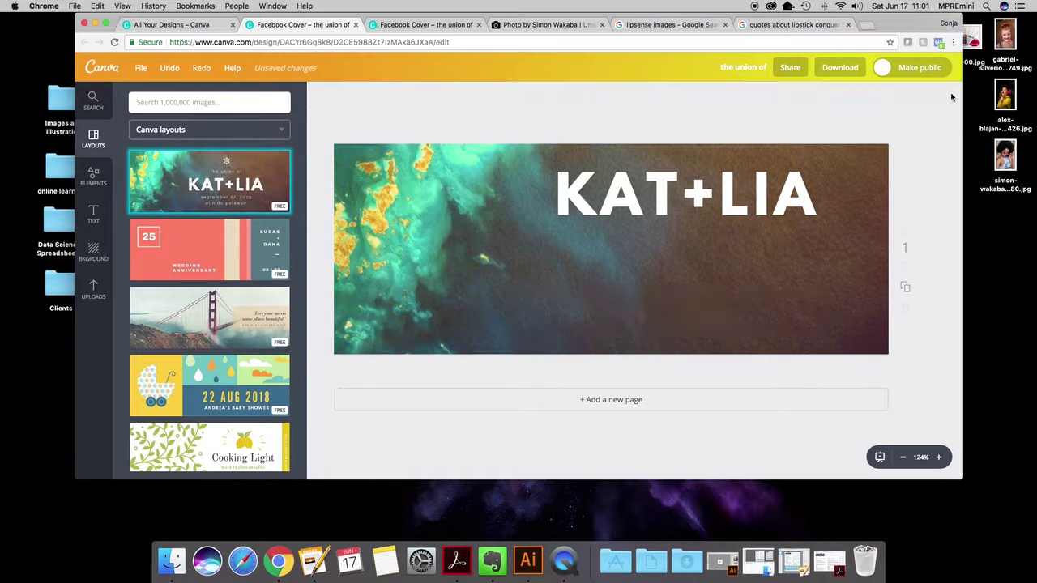
Delete the entire teal-and-brown background image element from the cover.
left_click(372, 192)
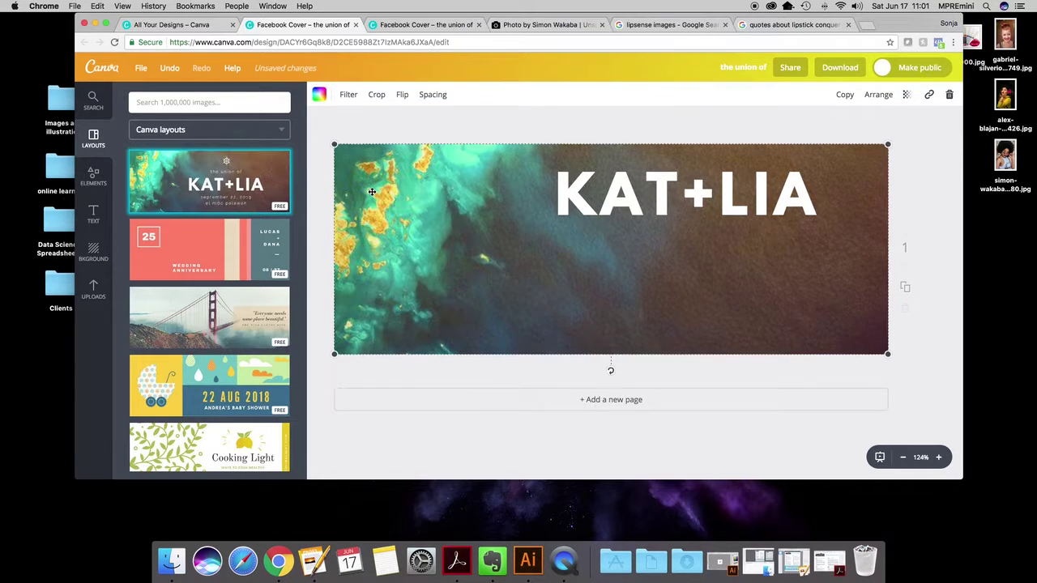
left_click(949, 95)
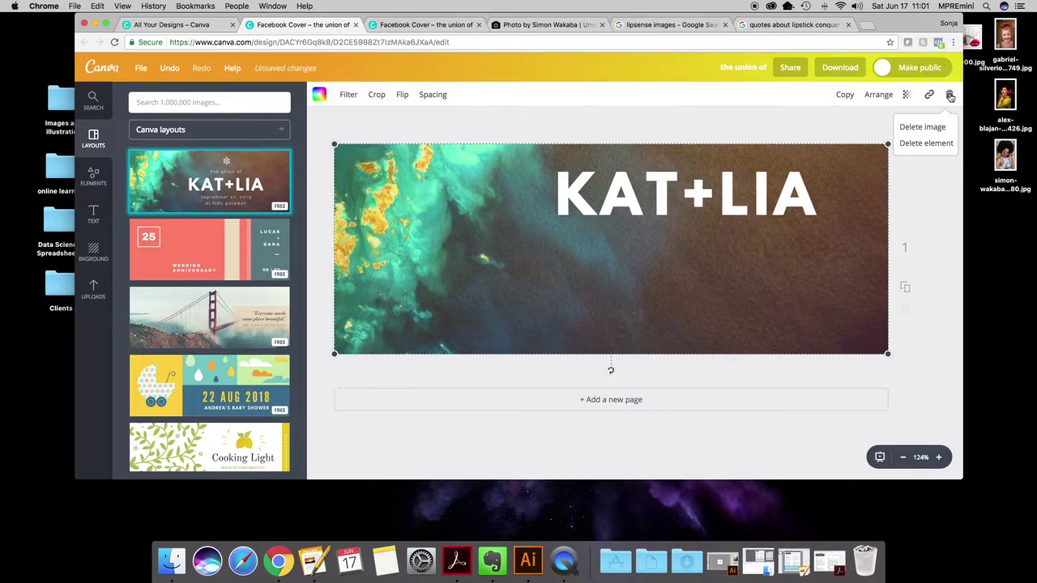
left_click(936, 144)
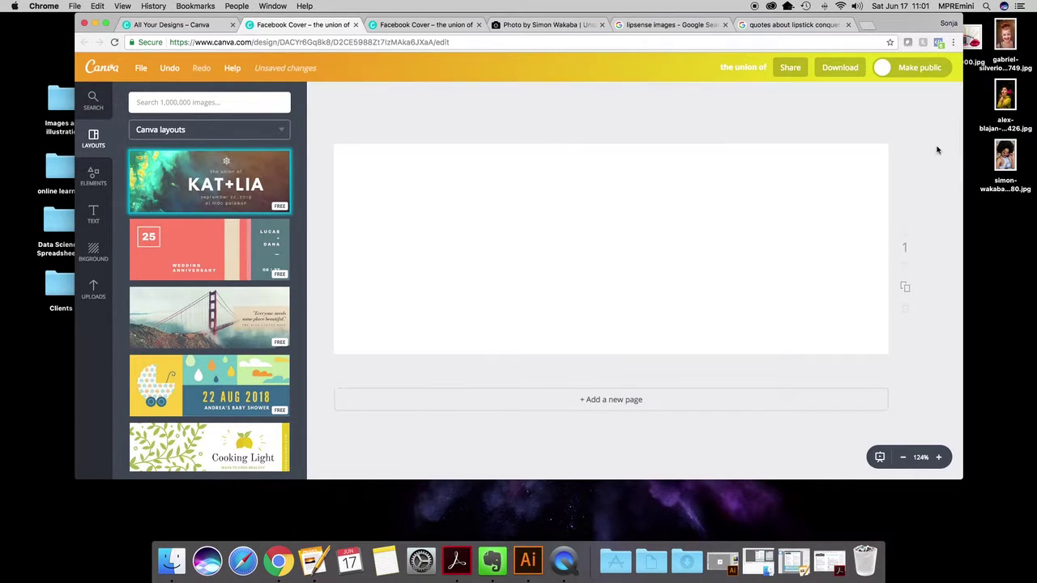
Select all of the large white heading's text and recolour it pink from the default palette.
left_click(702, 189)
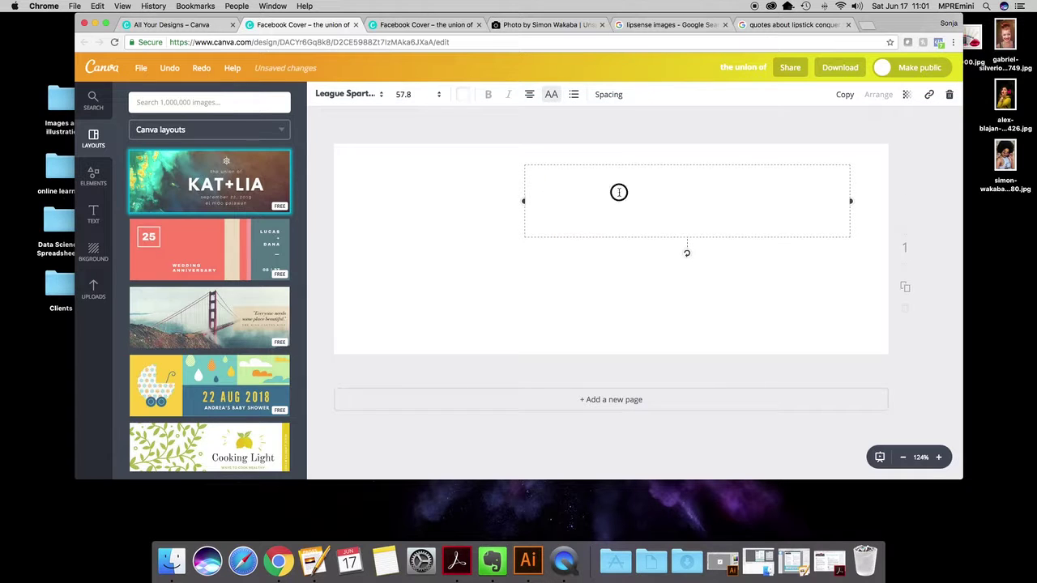
left_click_drag(619, 191, 830, 195)
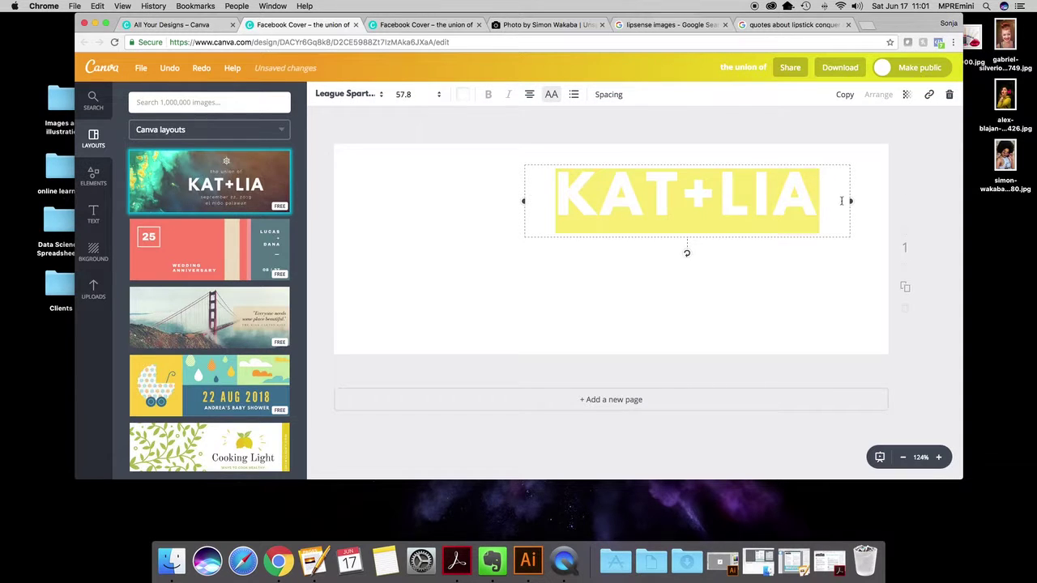
left_click(462, 94)
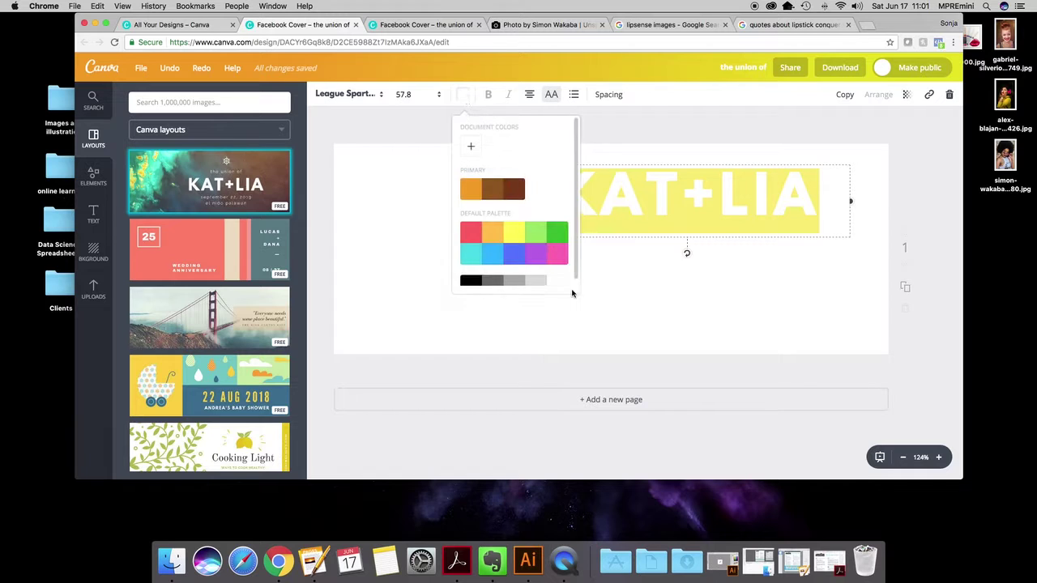
left_click(558, 254)
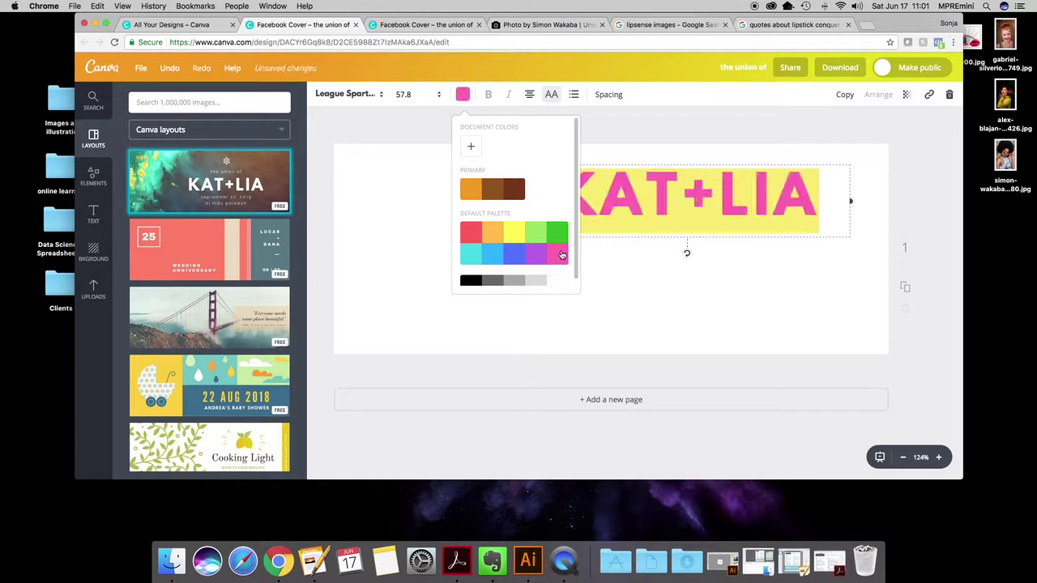
left_click(765, 265)
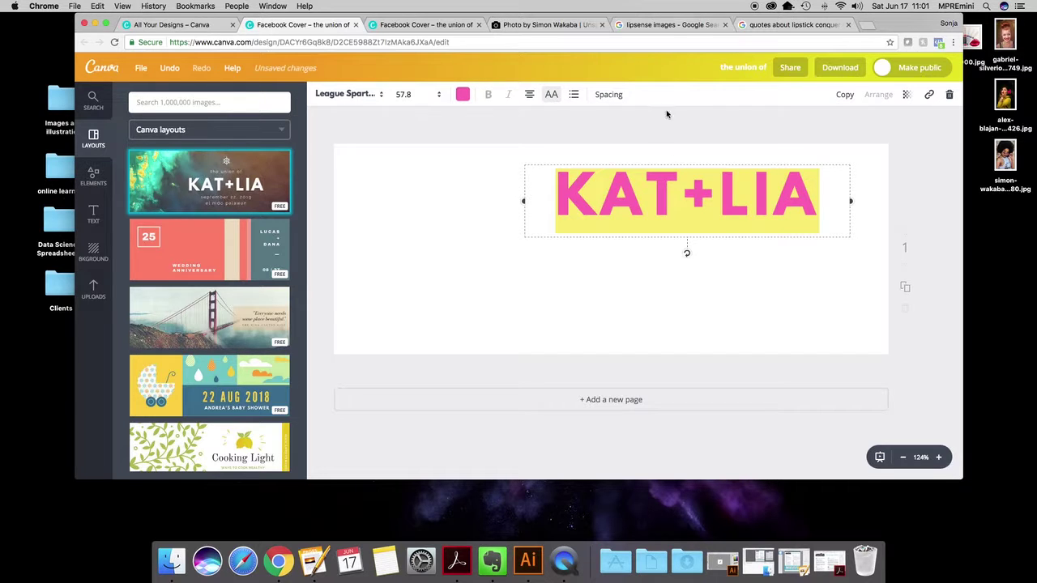
Close the duplicate Facebook cover tab and return to the lipstick search results on Unsplash.
left_click(478, 25)
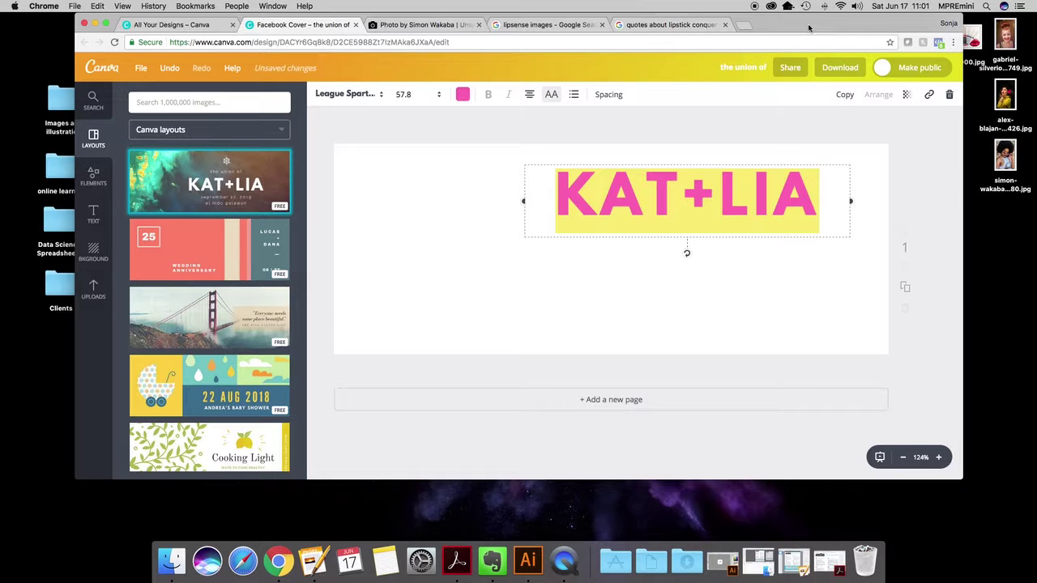
left_click(442, 26)
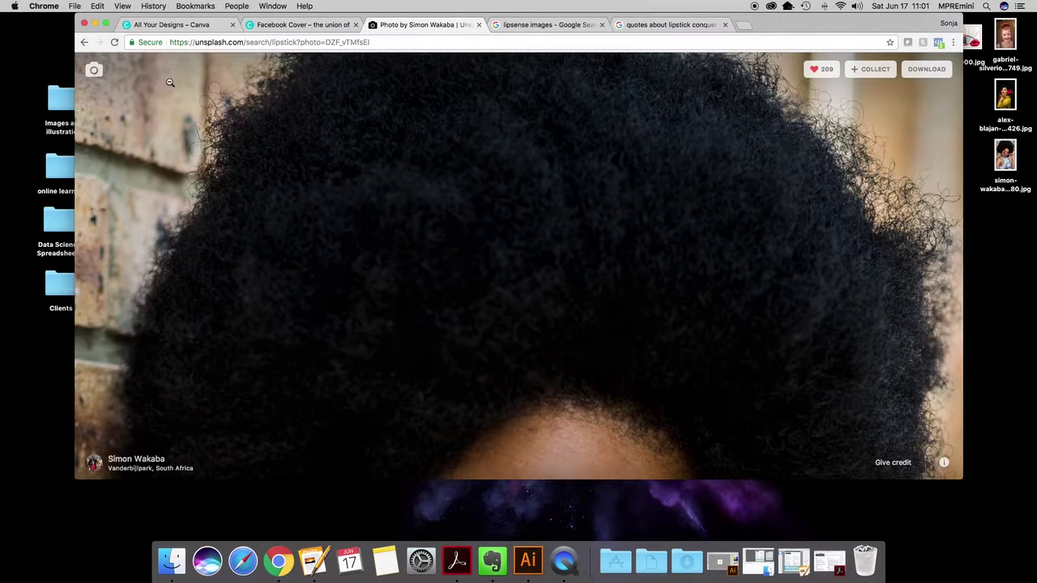
left_click(85, 42)
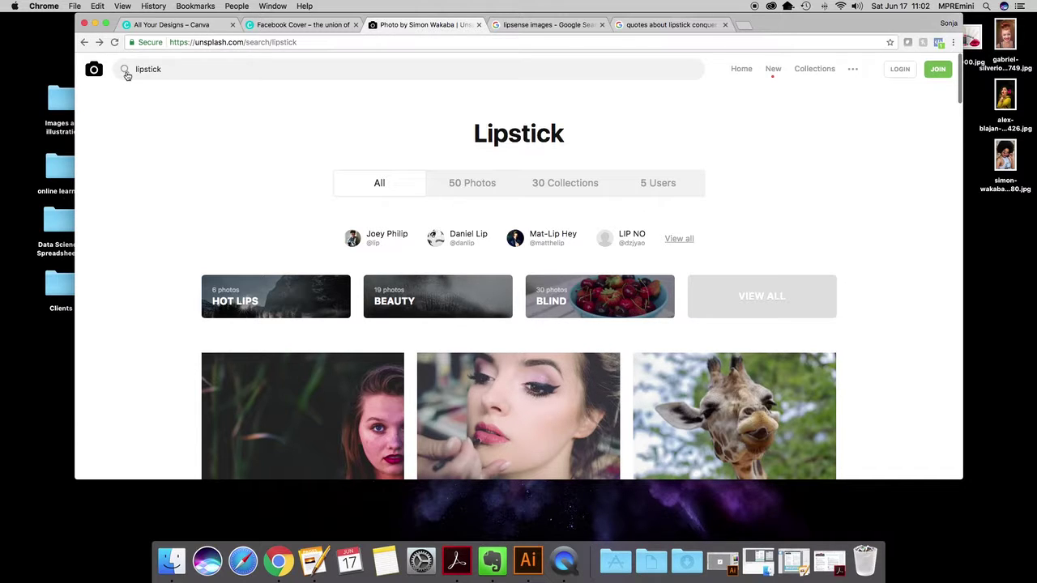
left_click(158, 70)
scroll(767, 175, "down", 10)
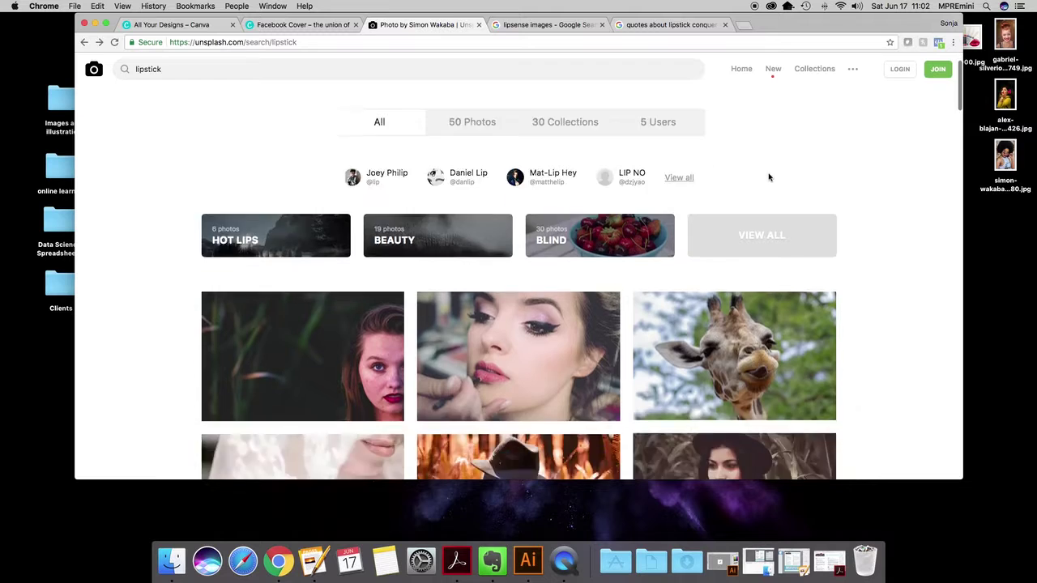
scroll(753, 169, "up", 10)
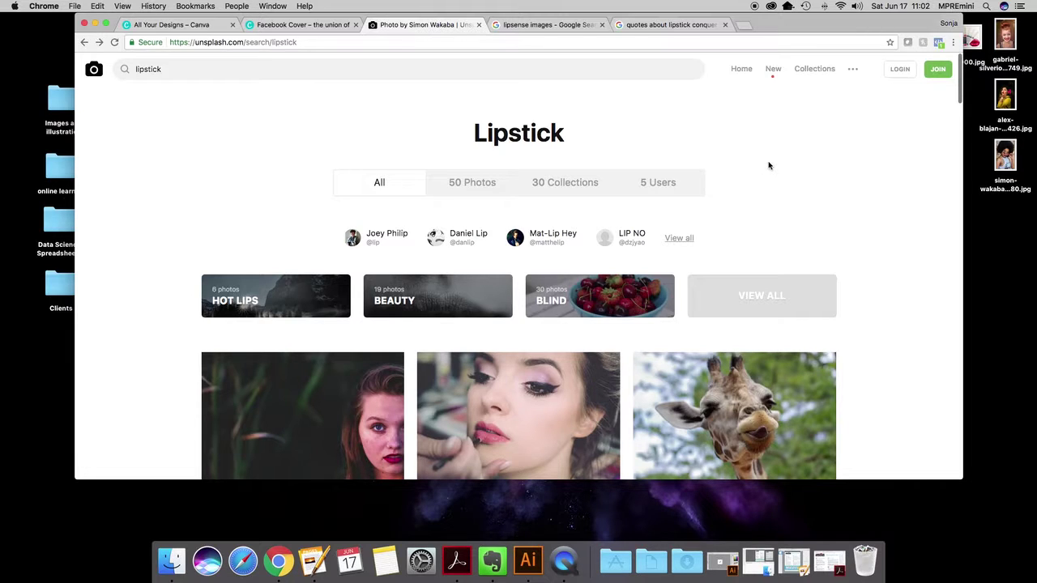
Review the LipSense image results and the lipstick quote image in Google Images, returning to the Canva cover.
left_click(551, 25)
scroll(532, 75, "up", 5)
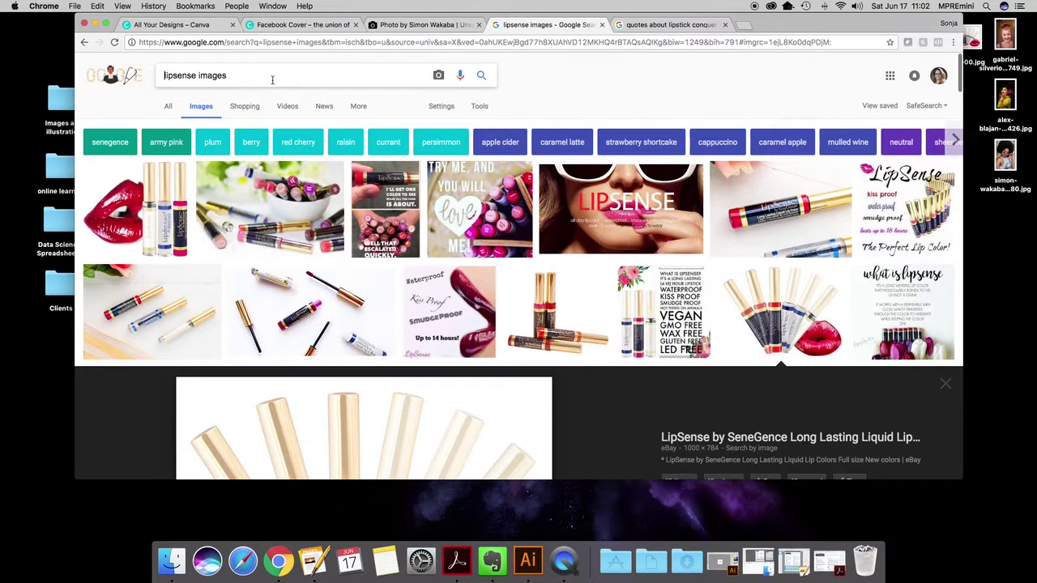
left_click(669, 26)
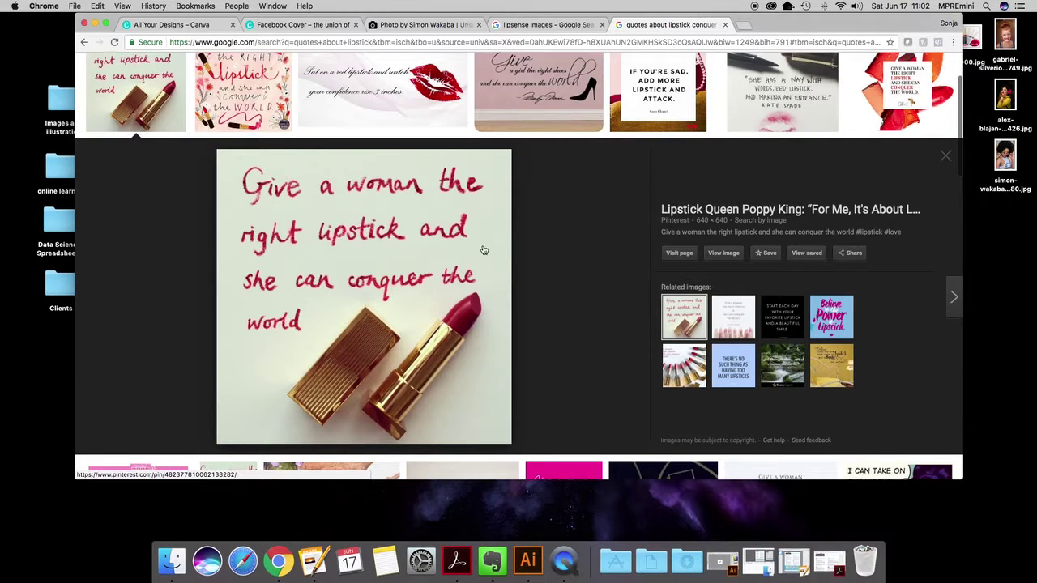
left_click(417, 24)
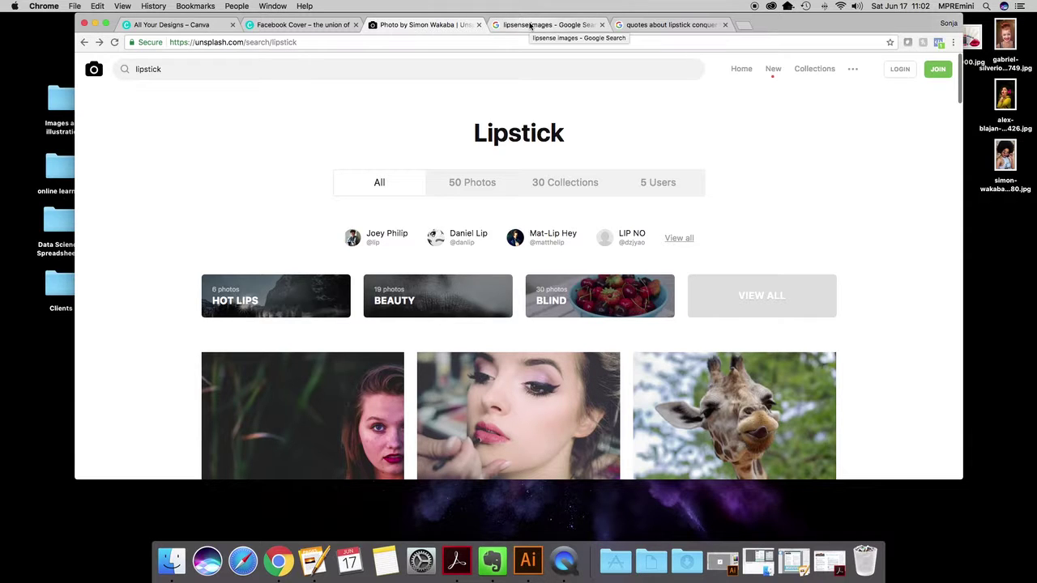
left_click_drag(806, 24, 782, 23)
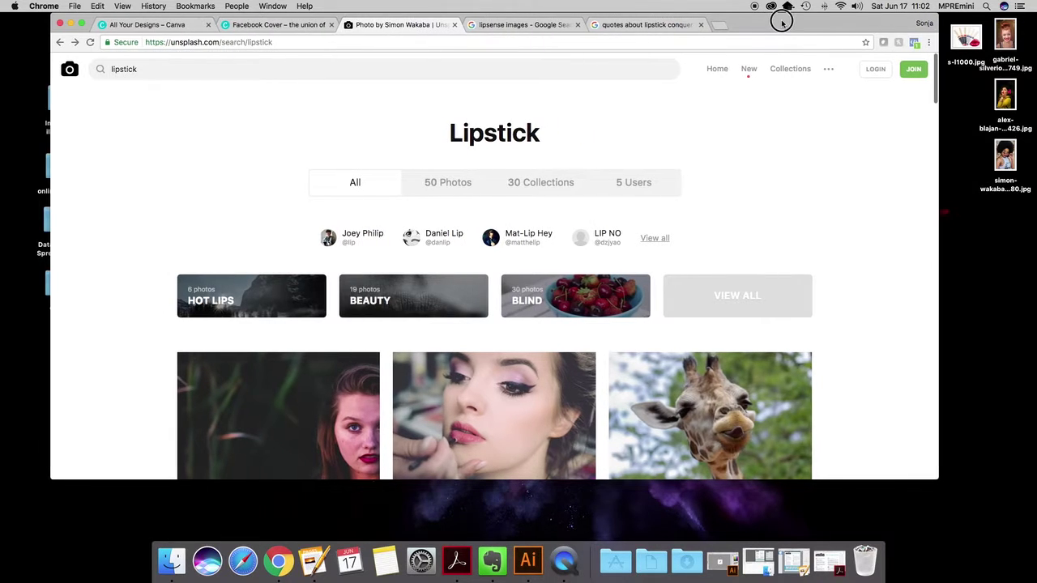
left_click(306, 25)
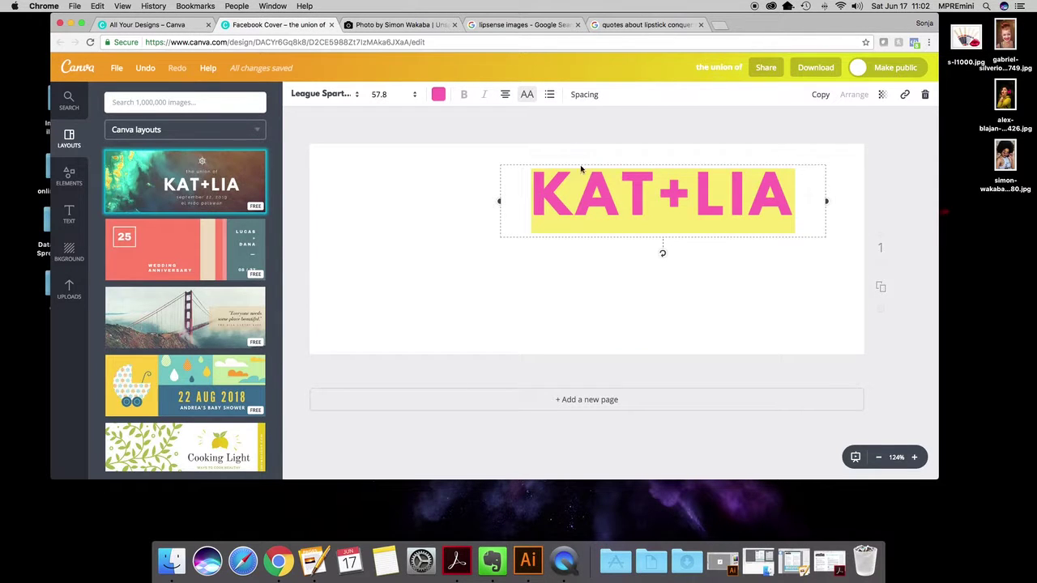
left_click(642, 24)
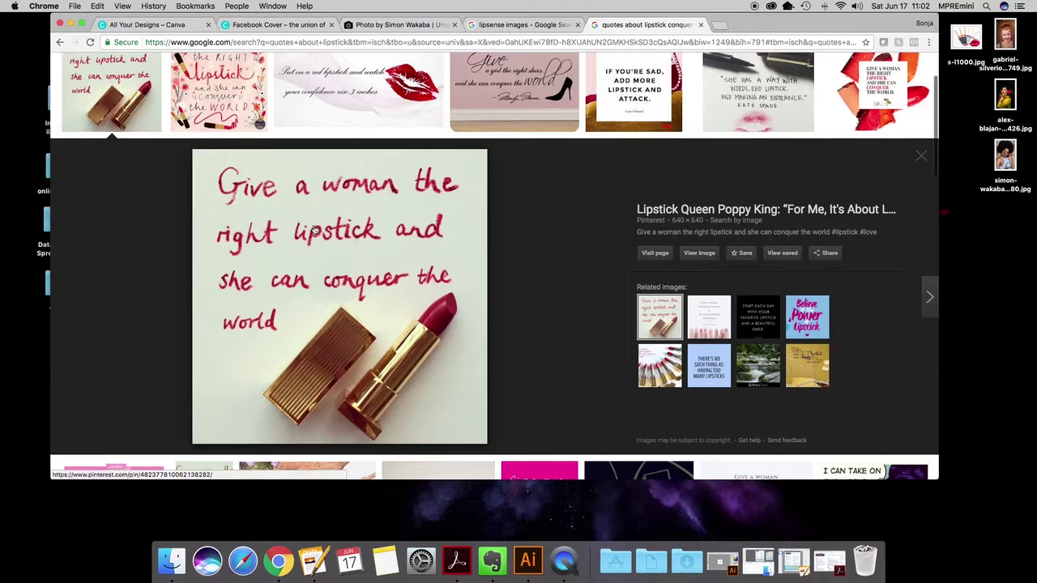
left_click(268, 25)
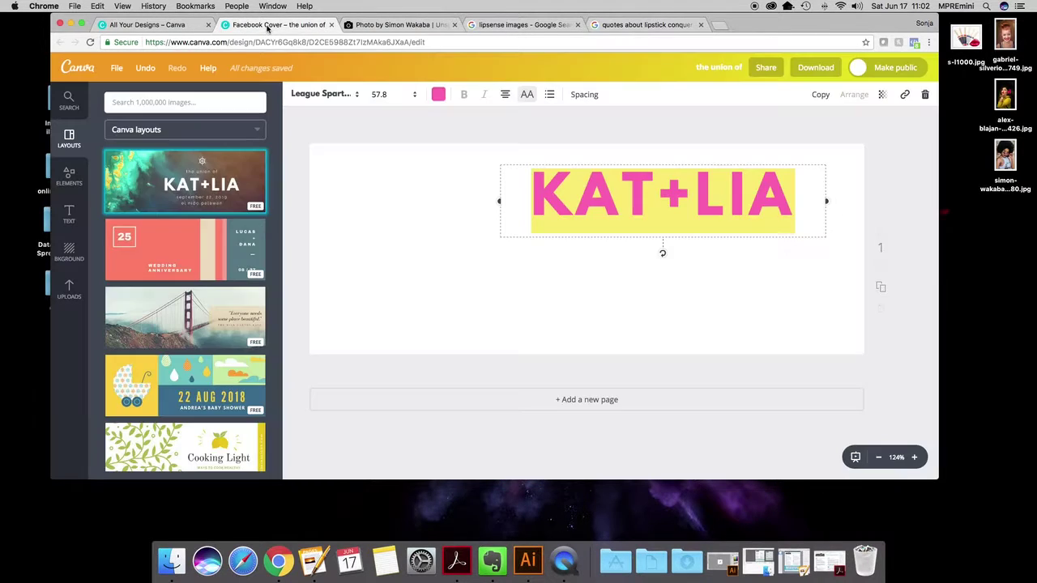
Set the pink heading's font size to 28.
triple_click(606, 197)
left_click(392, 94)
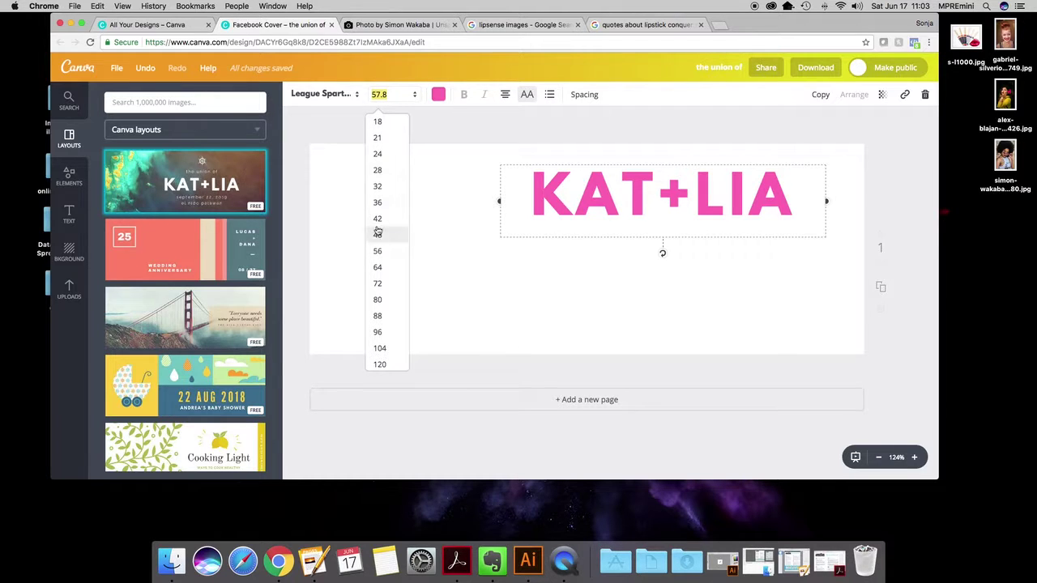
left_click(378, 170)
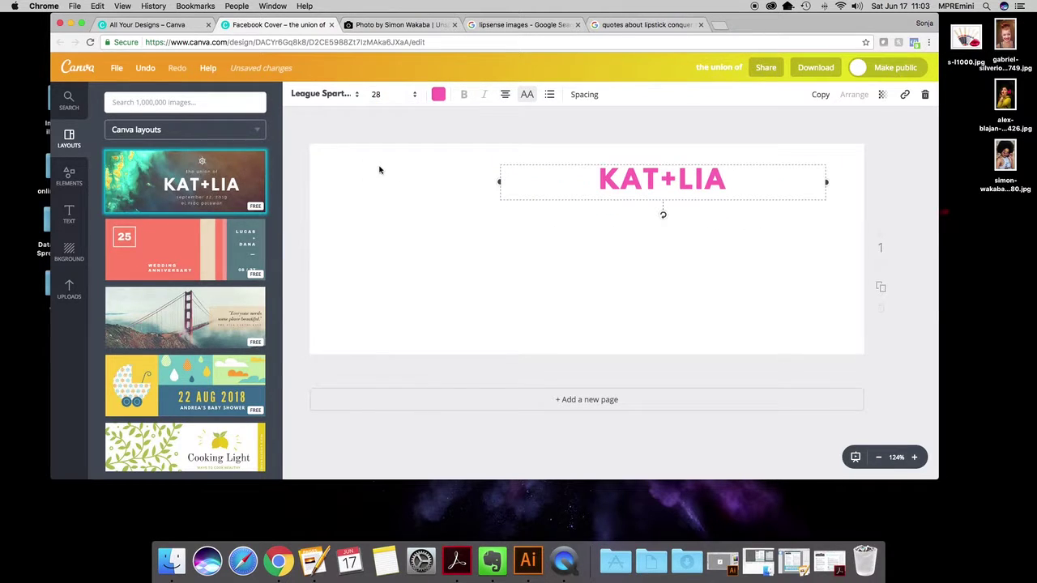
Replace the heading text with "GIVE A WOMAN THE RIGHT LIPSTICK AND SHE CAN CONQUER THE WORLD.".
double_click(687, 184)
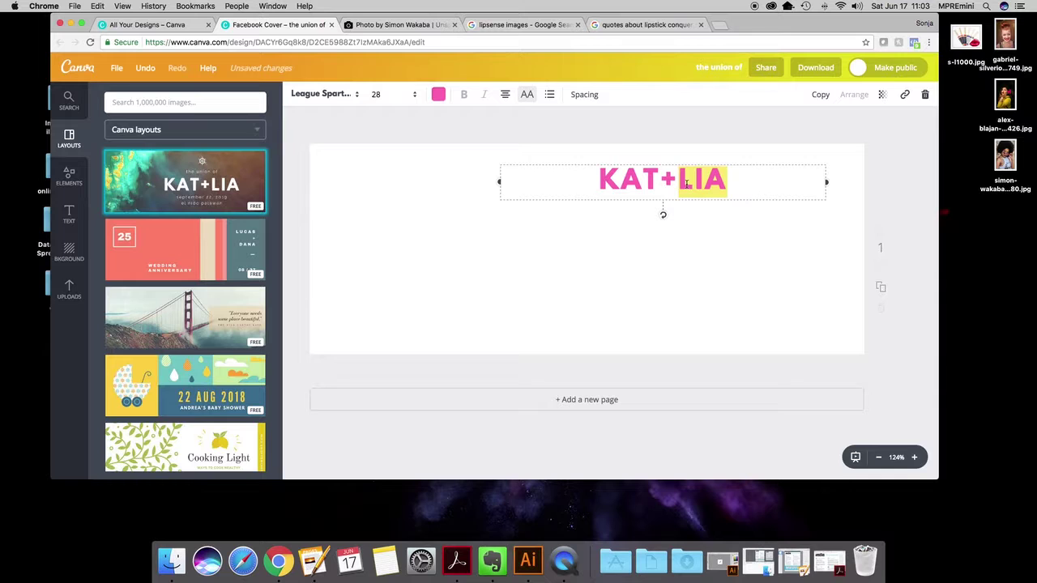
left_click(739, 183)
left_click_drag(742, 182, 594, 179)
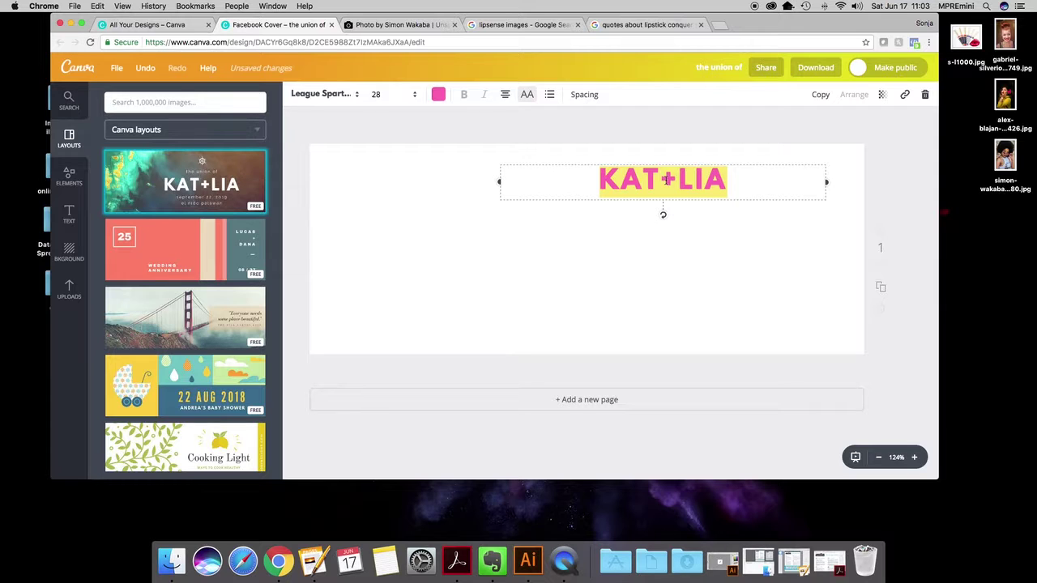
type("GIVE A ")
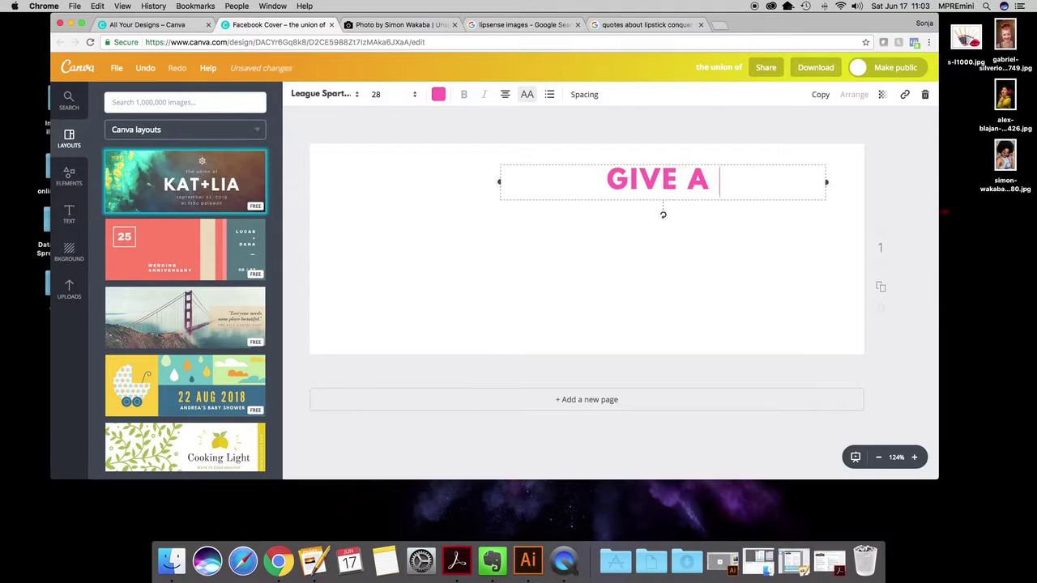
type("WOMAN THE RIGH")
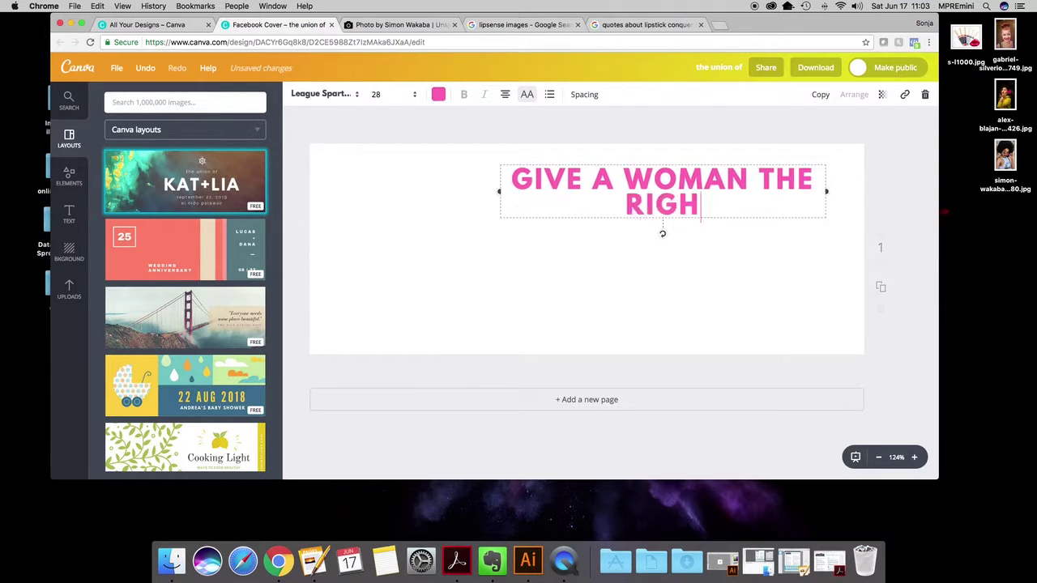
type("T LIPSTICK")
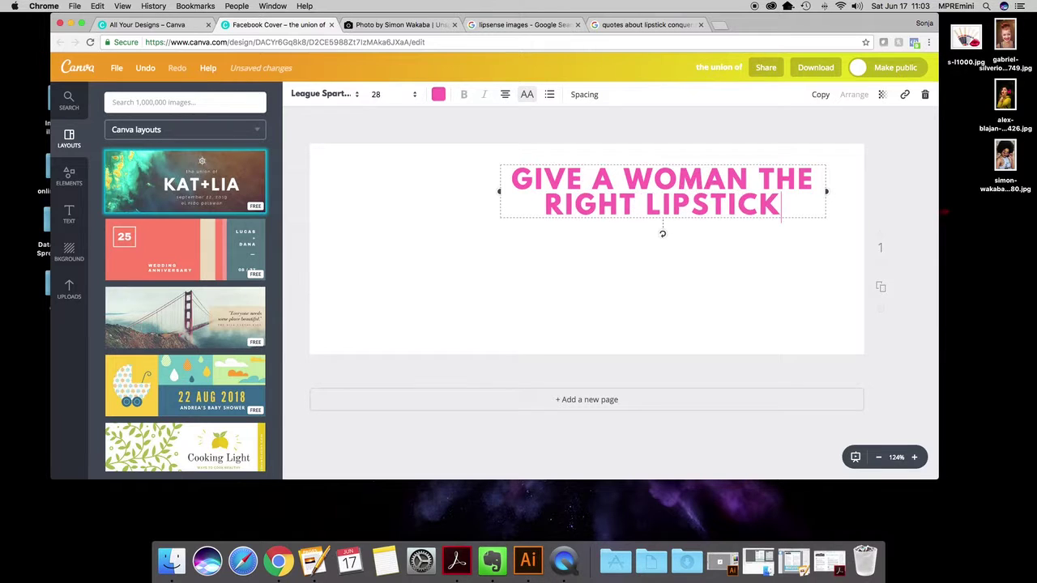
type(" AND SHE ")
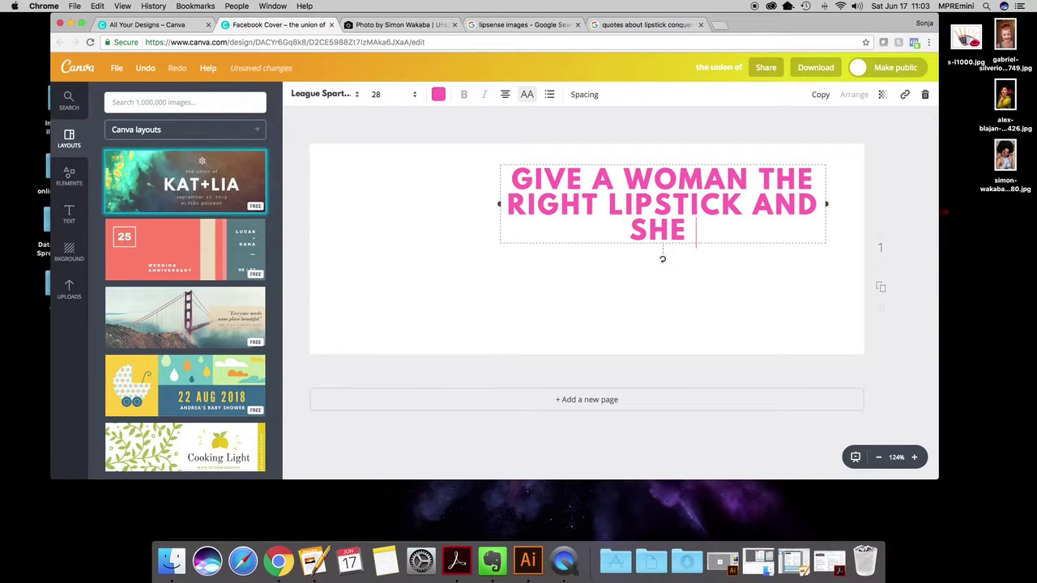
type("CAN CONQUER TH")
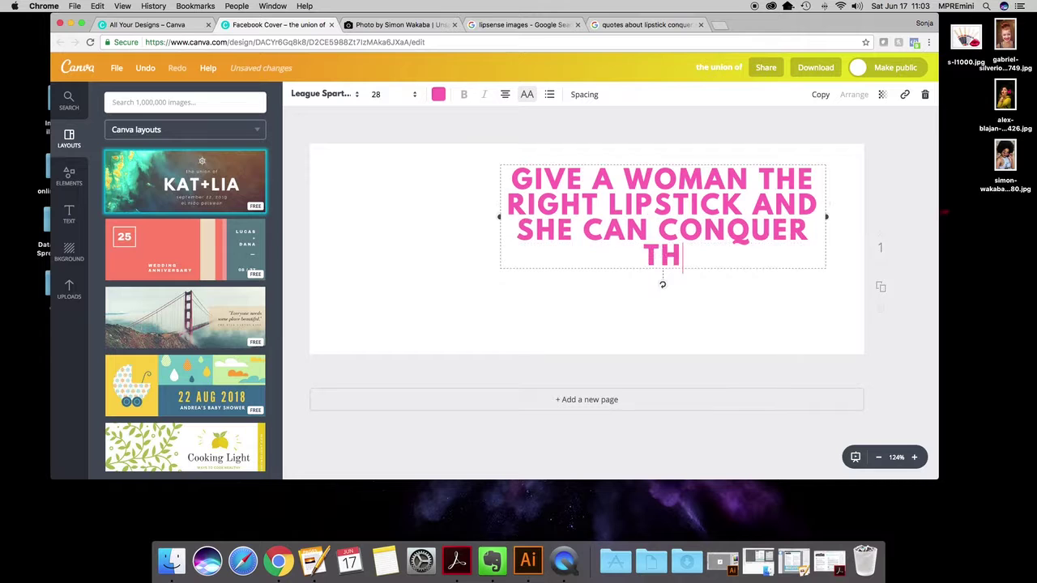
type("E WORLD.")
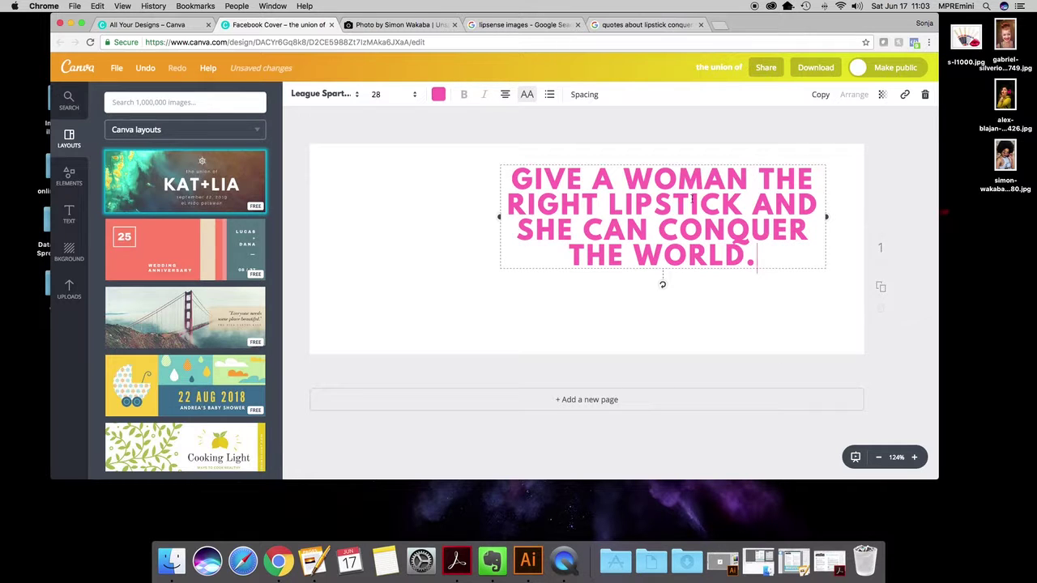
Set the font size of the whole lipstick quote to 21.
left_click_drag(757, 255, 487, 163)
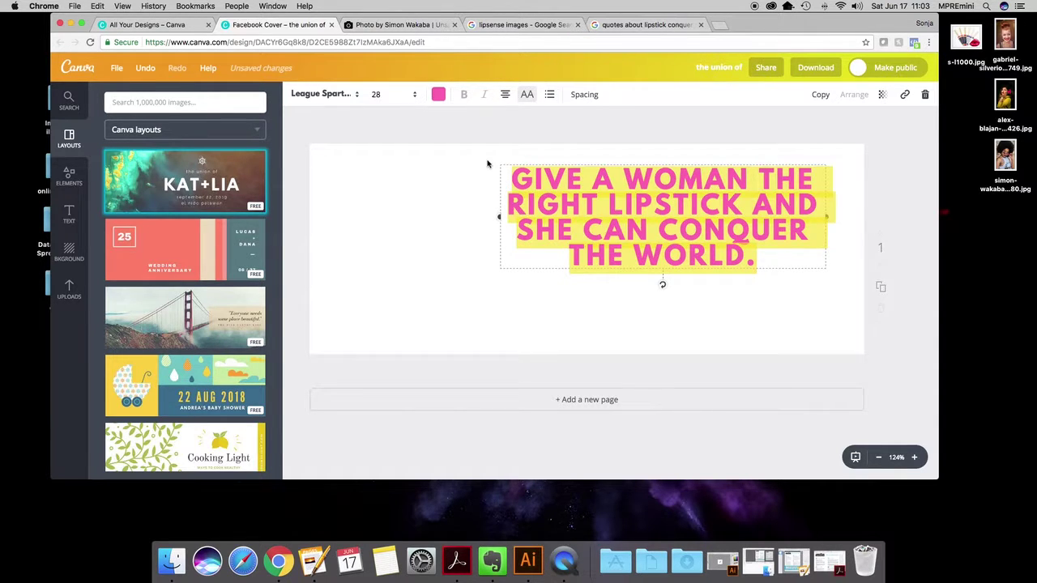
left_click(399, 95)
left_click(389, 139)
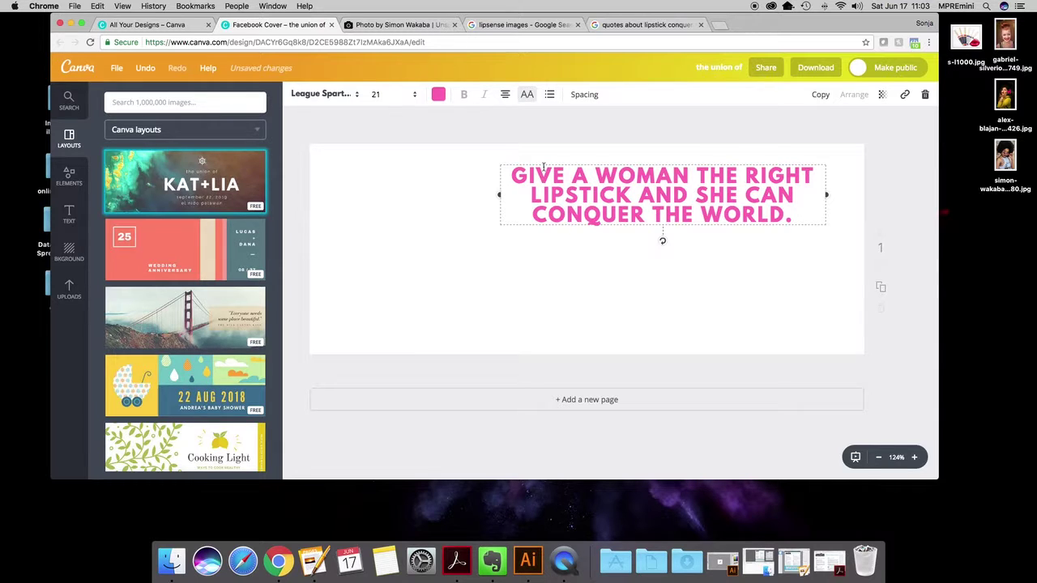
Narrow the quote's text box so it wraps onto six lines and position it in the cover's upper-right area.
left_click(500, 194)
left_click_drag(500, 194, 672, 210)
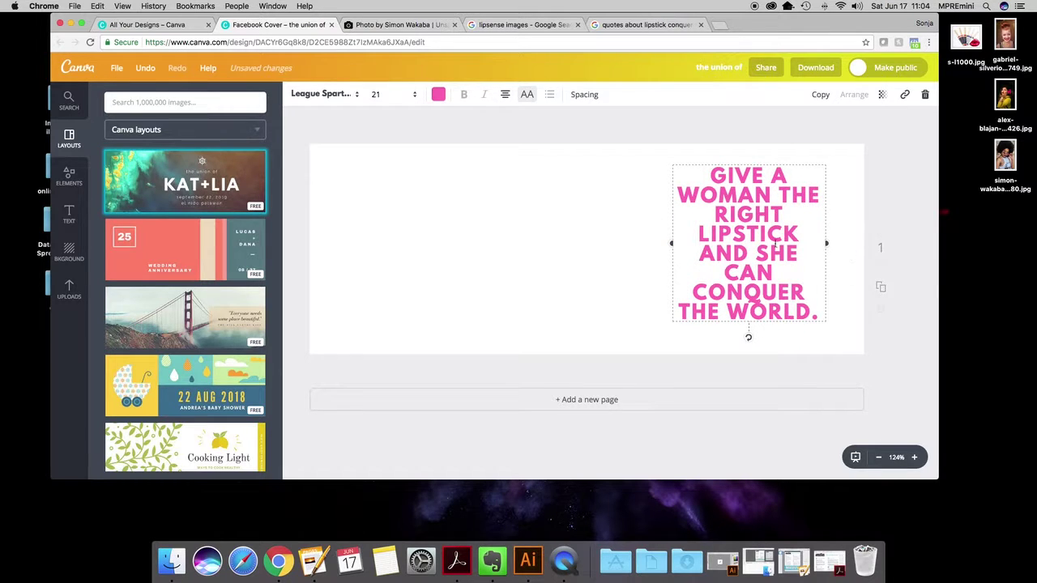
left_click_drag(833, 244, 850, 241)
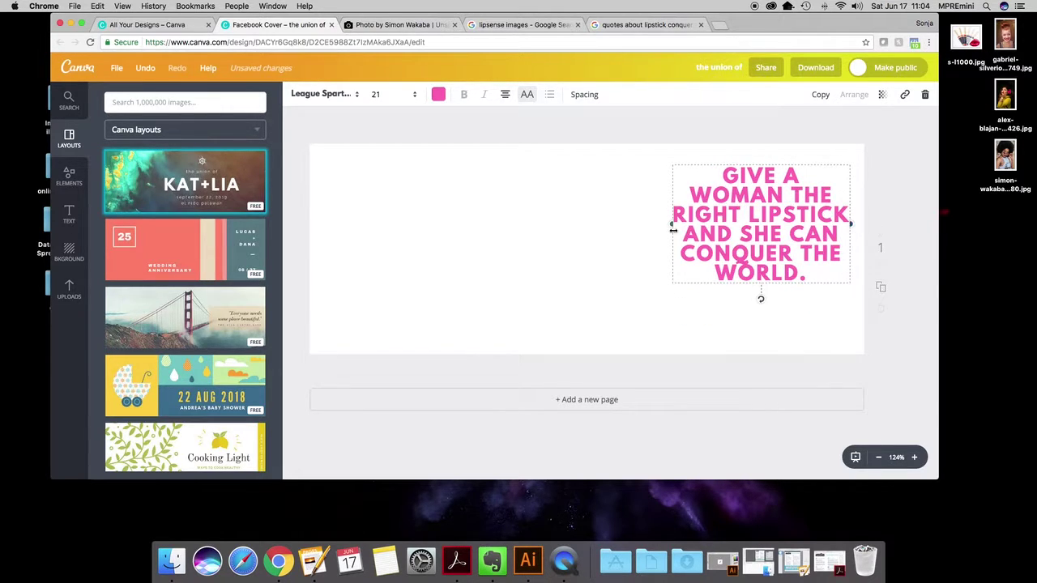
left_click_drag(672, 223, 644, 223)
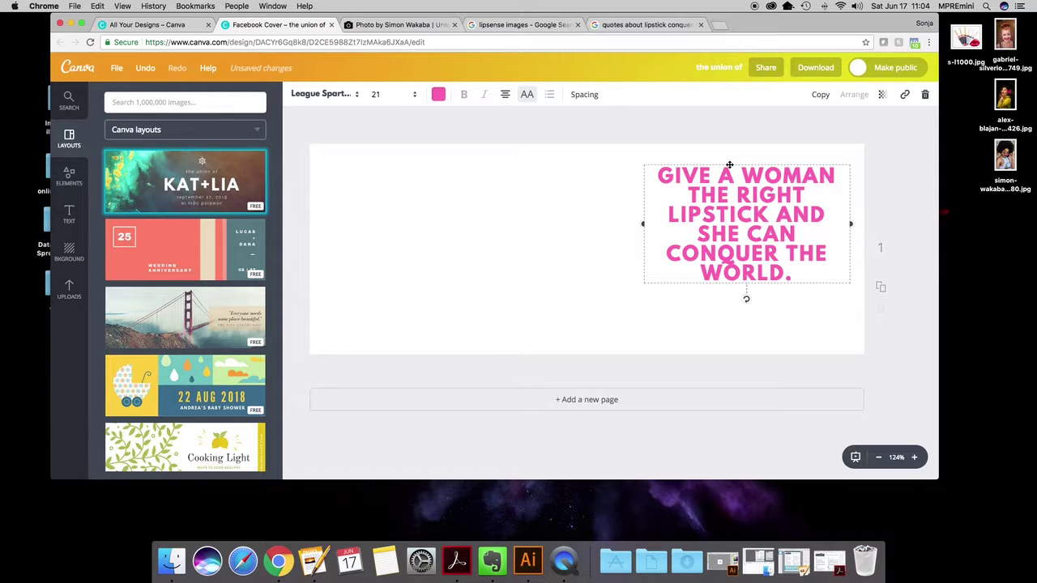
mouse_move(728, 165)
left_mouse_down()
mouse_move(430, 167)
mouse_move(753, 169)
mouse_move(511, 171)
mouse_move(735, 160)
left_mouse_up()
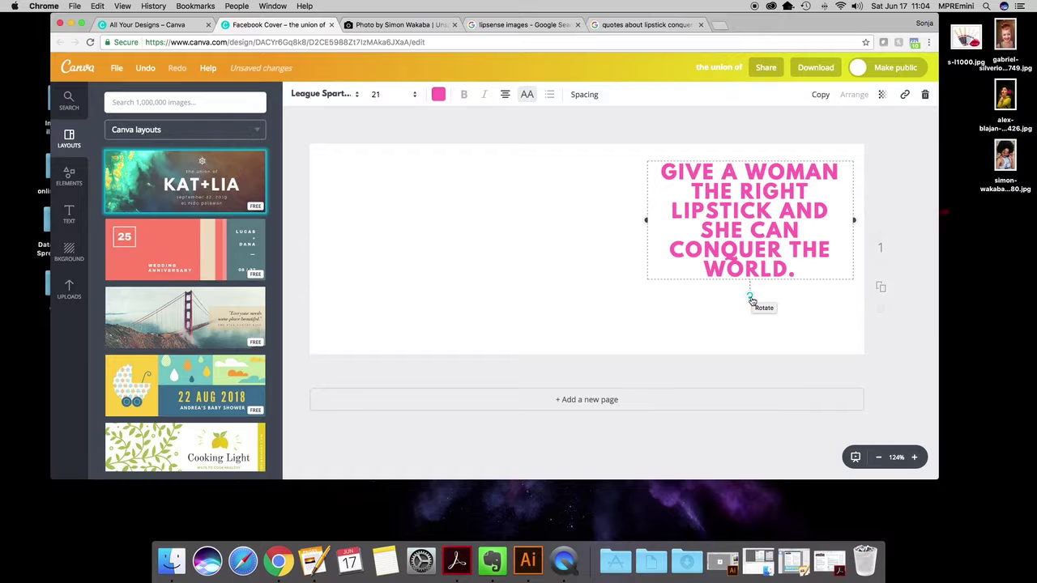
left_click_drag(750, 299, 748, 261)
left_click(724, 303)
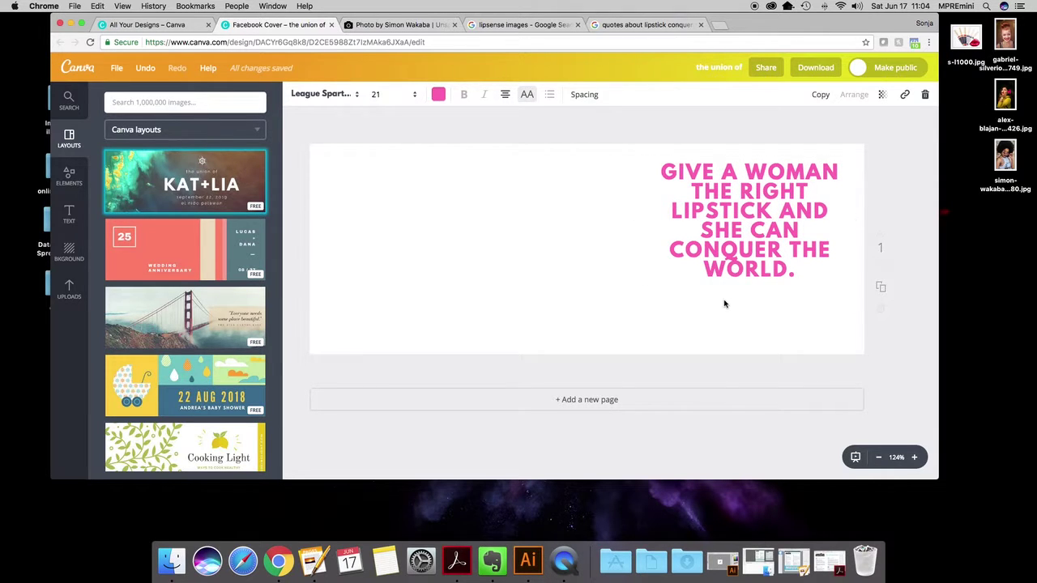
left_click(745, 242)
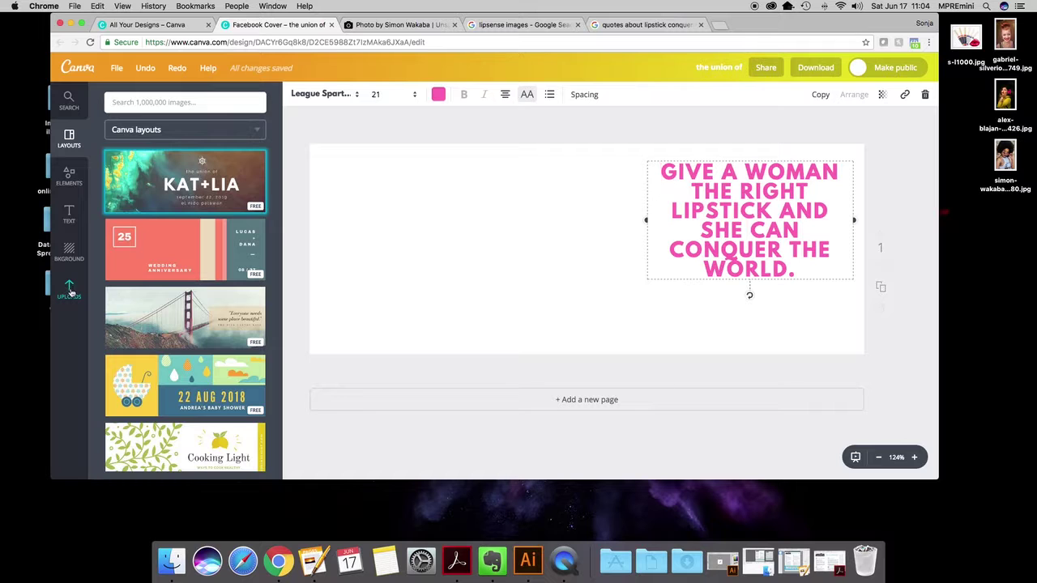
Try the uploaded photo of the woman with sunglasses on the cover's left side, and remove it again.
left_click(70, 290)
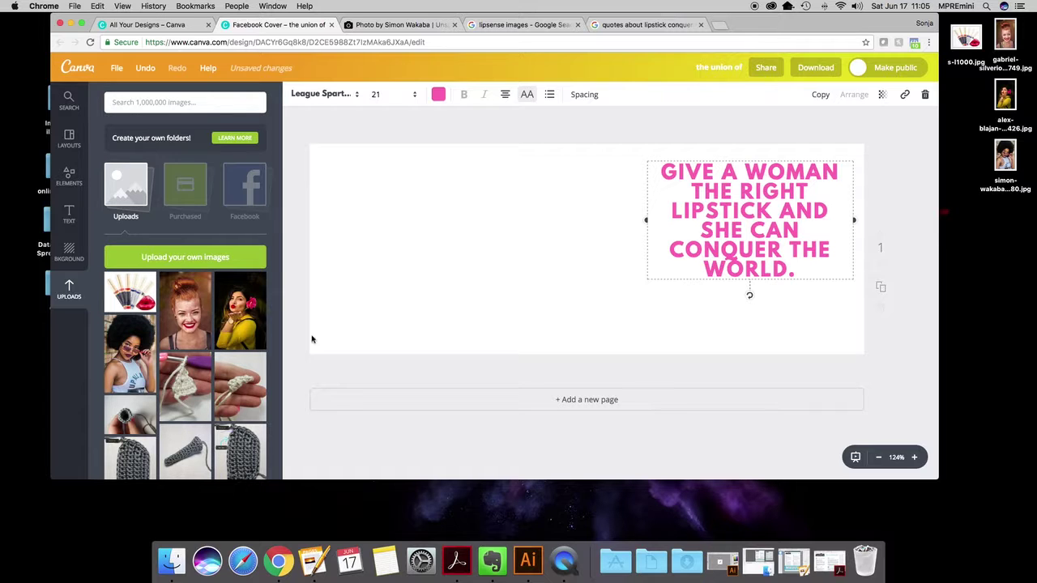
left_click_drag(130, 350, 415, 247)
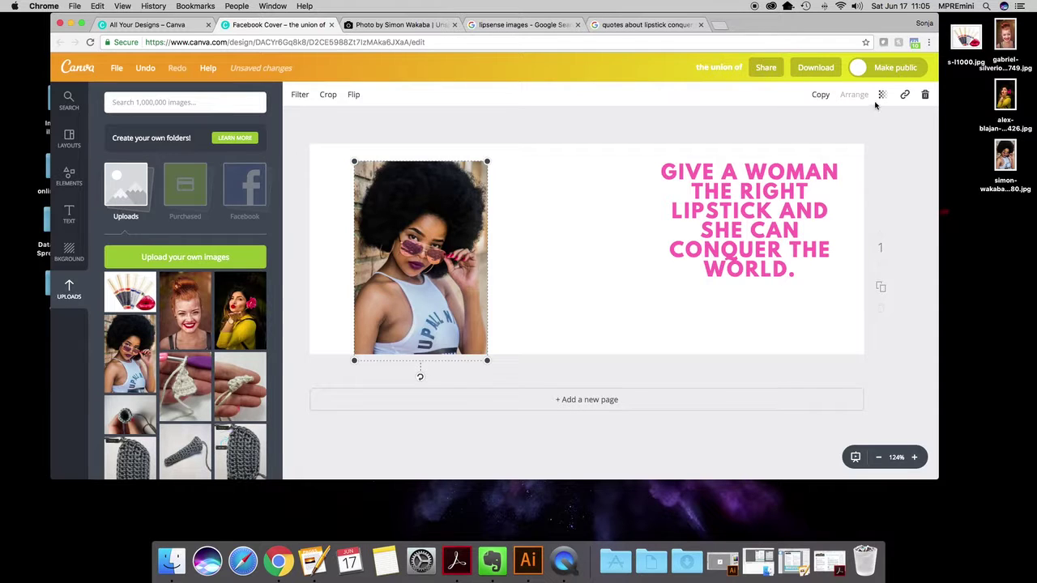
left_click(924, 94)
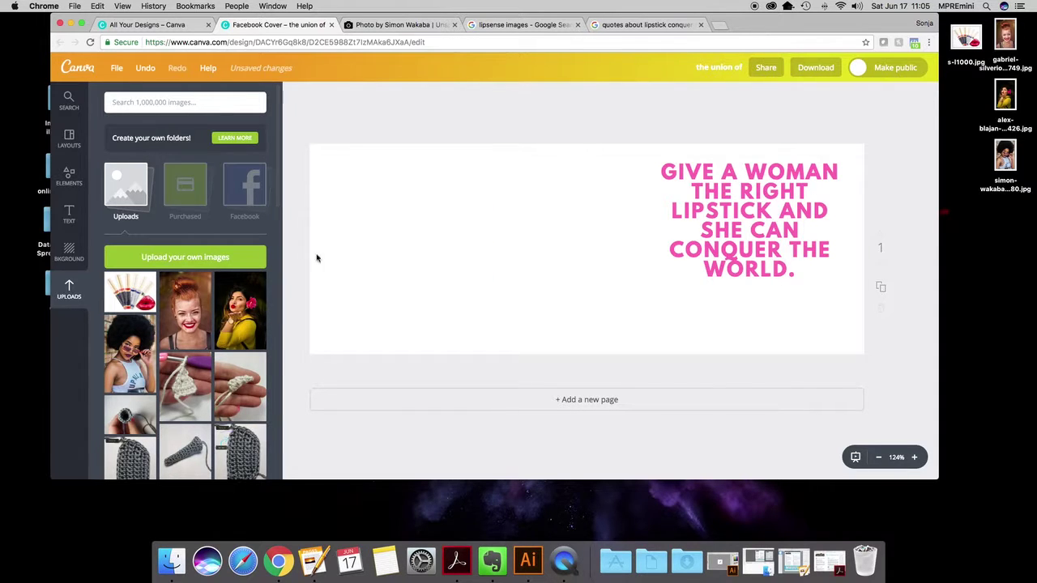
Add a photo grid with one tall cell beside two stacked cells and shrink it to the cover's left half.
left_click(68, 177)
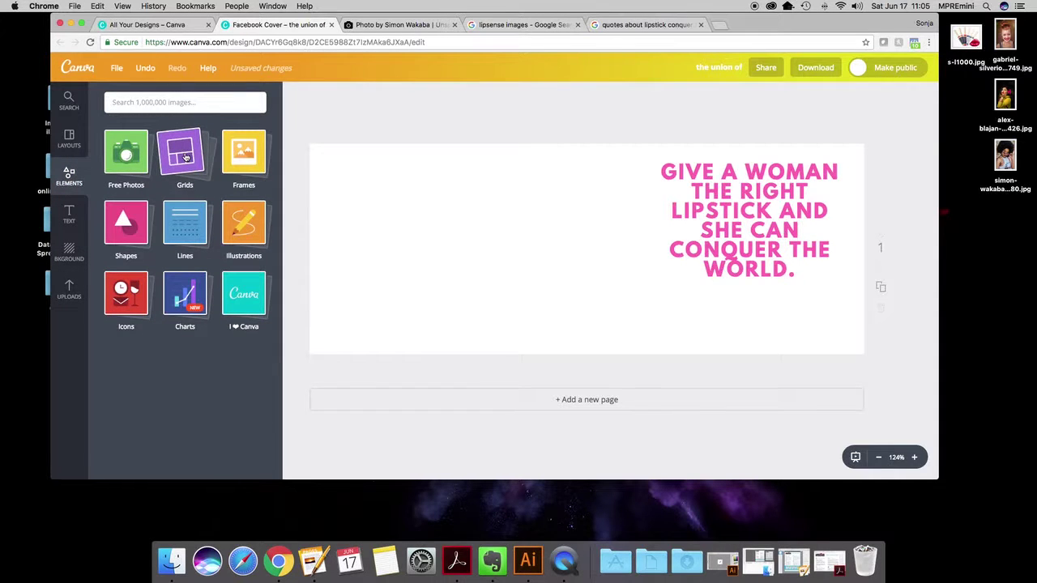
left_click(185, 156)
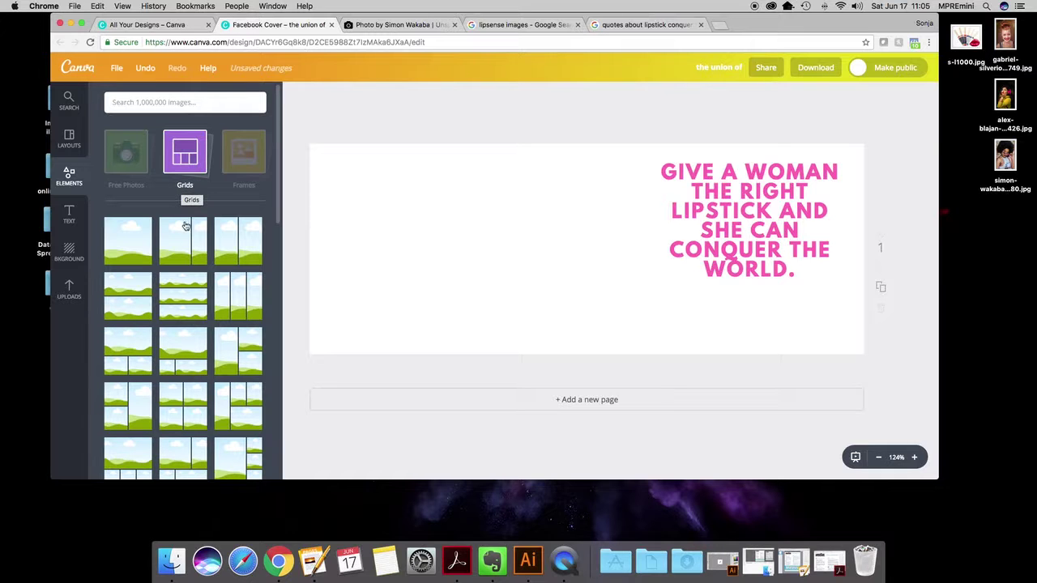
scroll(239, 354, "down", 1)
left_click(239, 355)
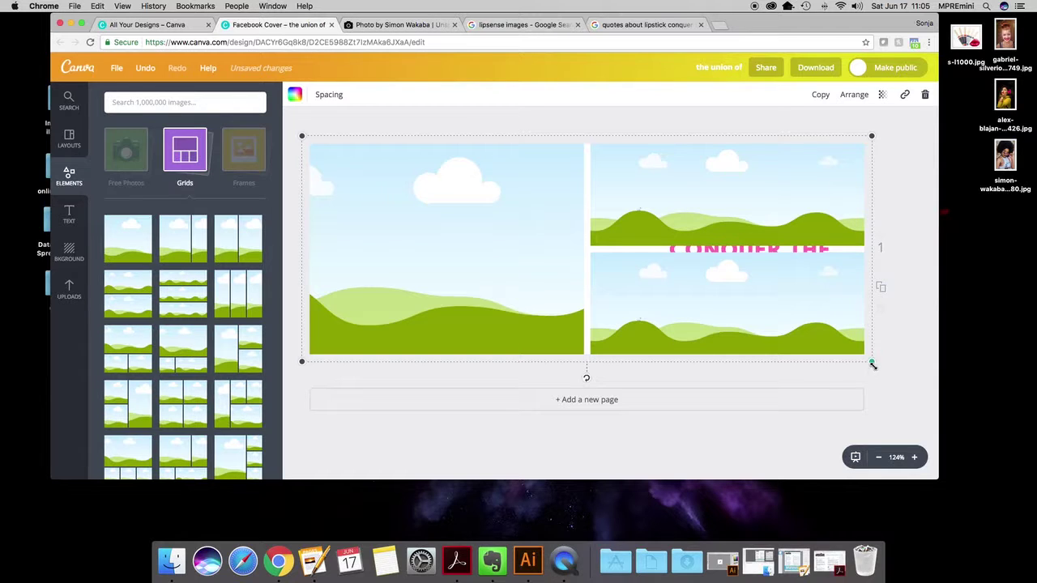
left_click_drag(871, 362, 576, 349)
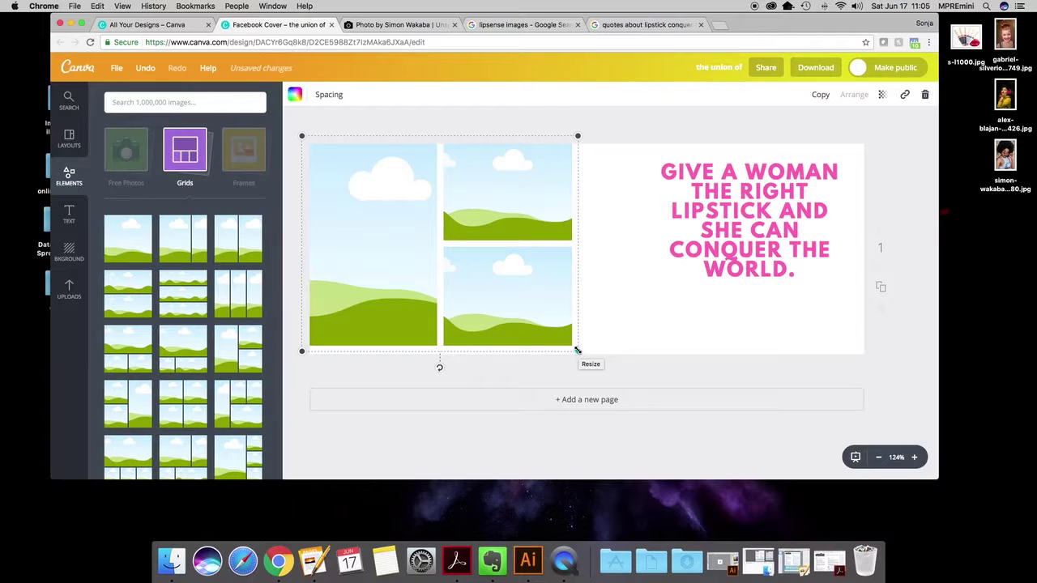
Fill the grid with the sunglasses photo in the tall cell, yellow-top woman above and red-haired woman below, and fit it inside the cover's edges.
left_click(69, 289)
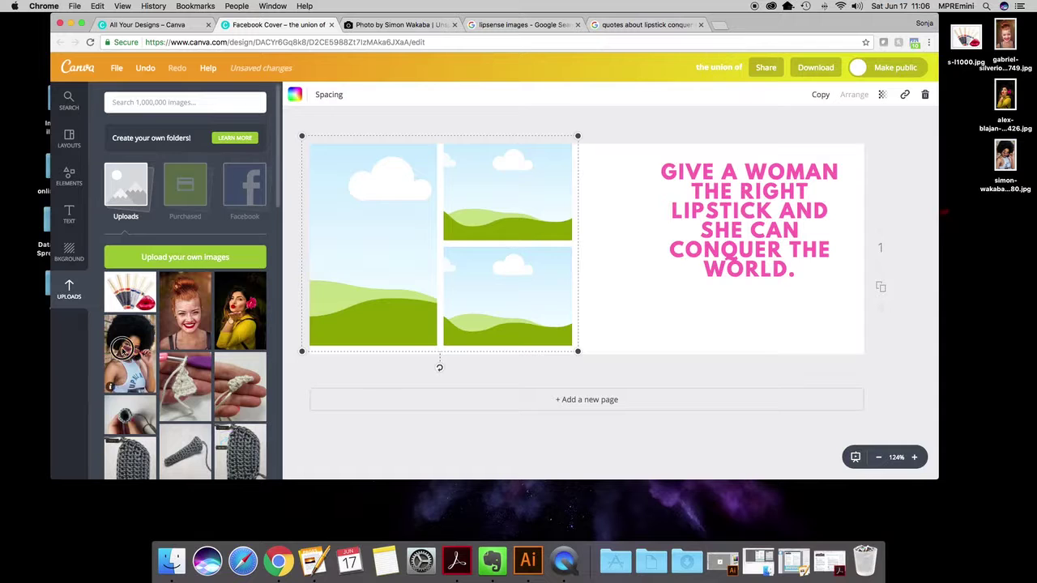
left_click_drag(126, 353, 352, 273)
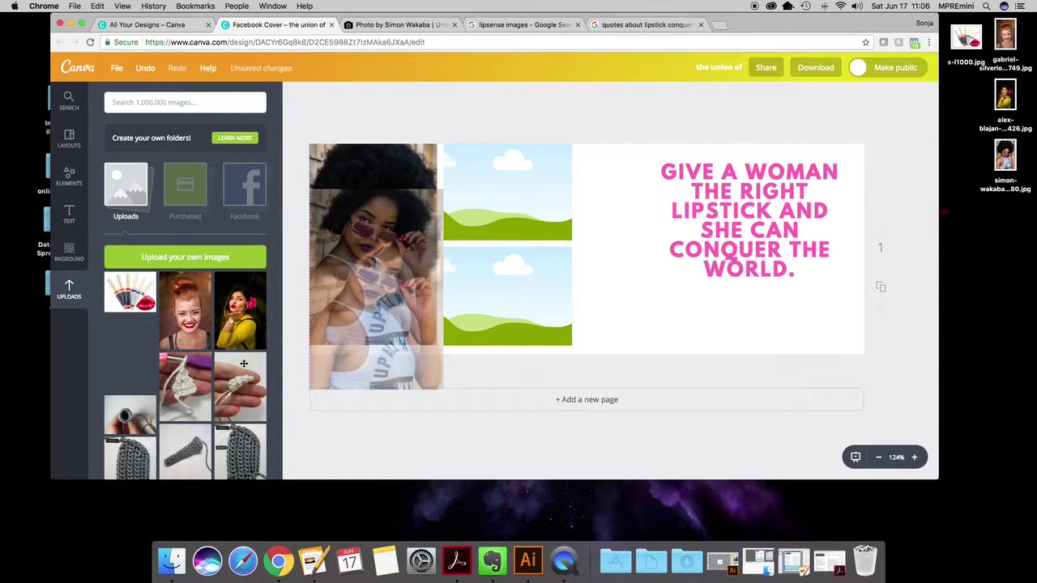
left_click_drag(193, 316, 543, 323)
left_click_drag(240, 311, 504, 210)
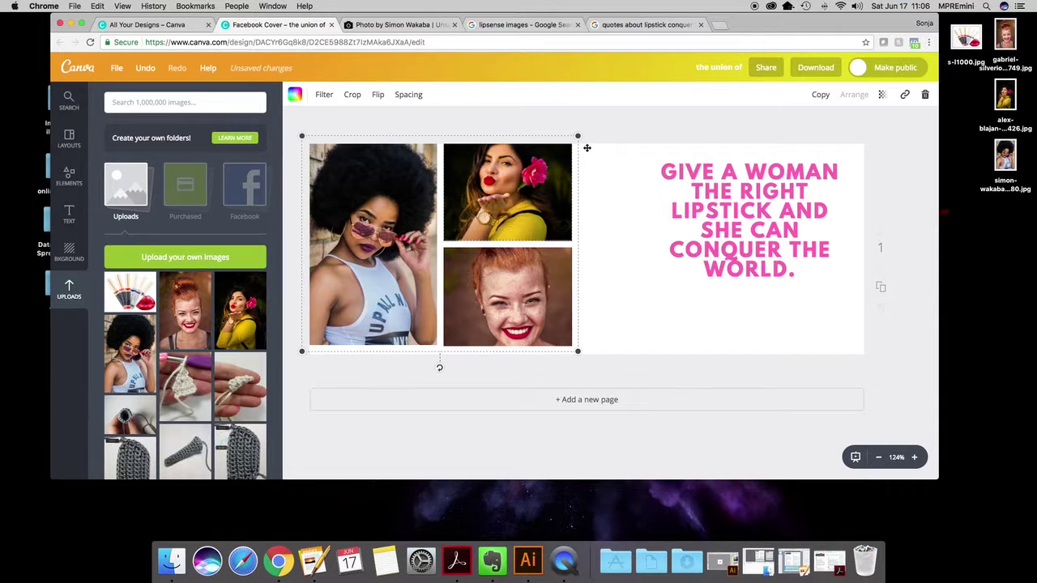
mouse_move(578, 136)
left_mouse_down()
mouse_move(572, 151)
mouse_move(579, 143)
left_mouse_up()
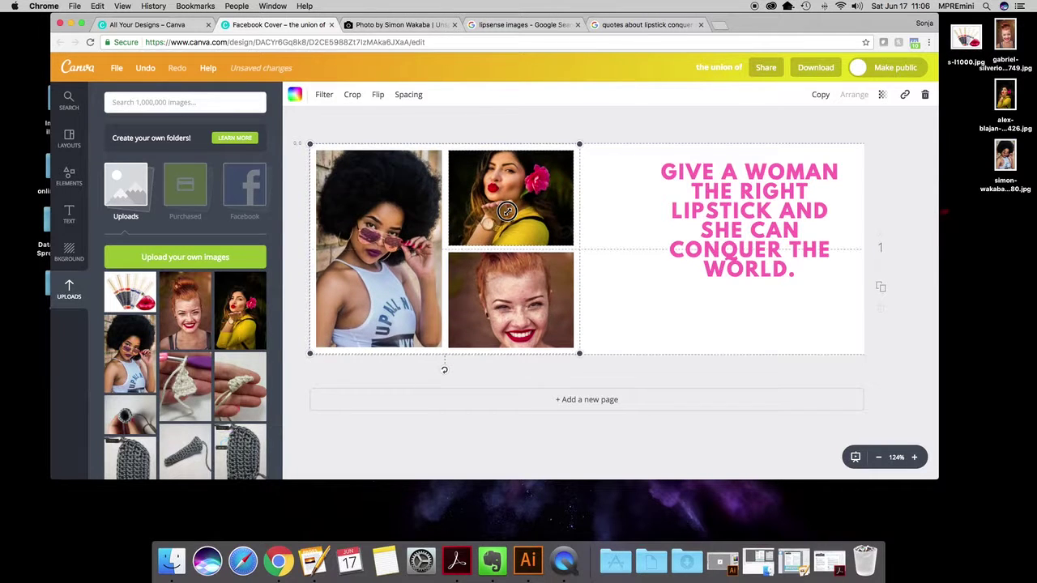
Set the lipstick quote's font size to 16 and position it near the cover's upper edge, beside the photo grid.
left_click_drag(760, 242, 736, 232)
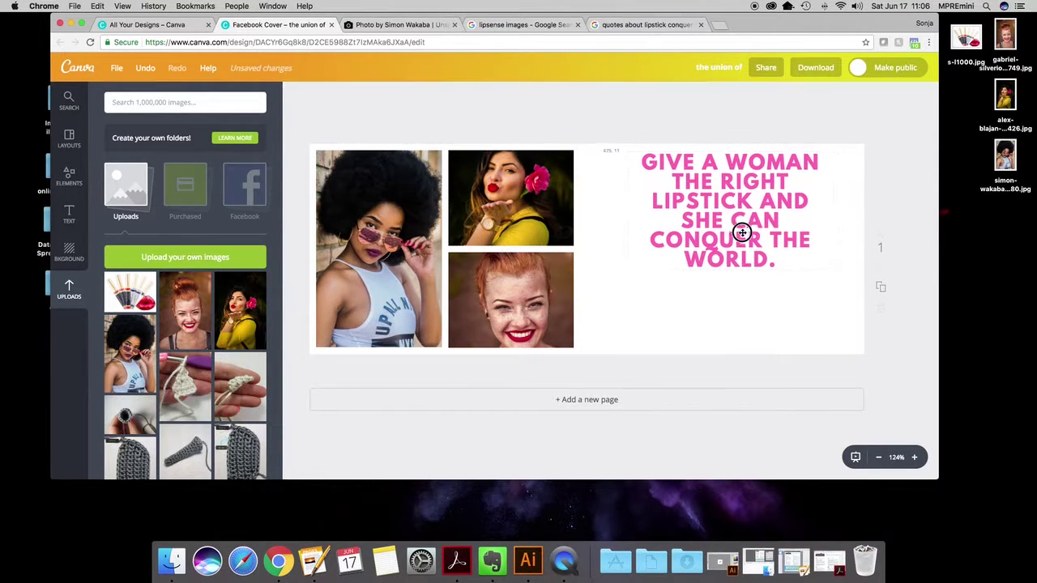
double_click(743, 232)
left_click_drag(787, 256, 637, 161)
left_click(400, 97)
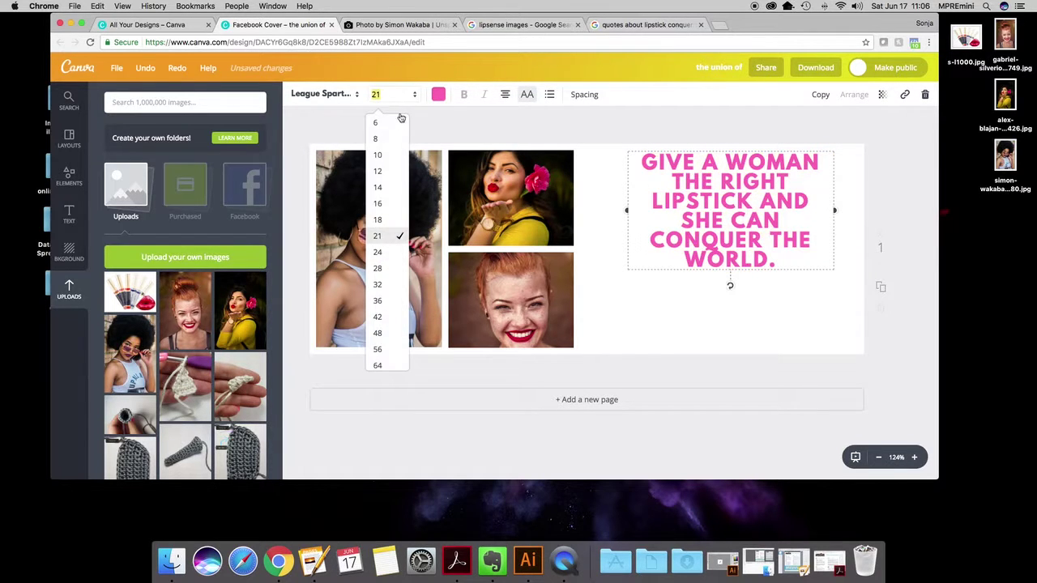
left_click(378, 203)
left_click(729, 227)
left_click_drag(725, 177, 721, 184)
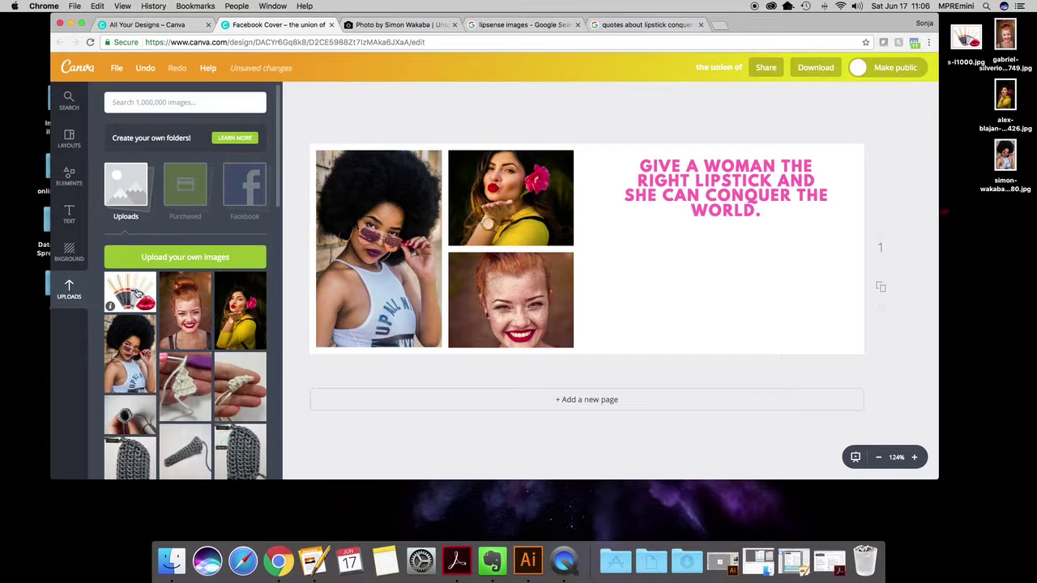
Add the uploaded lipstick tubes and lips picture, scale it down and center it below the quote.
left_click(138, 293)
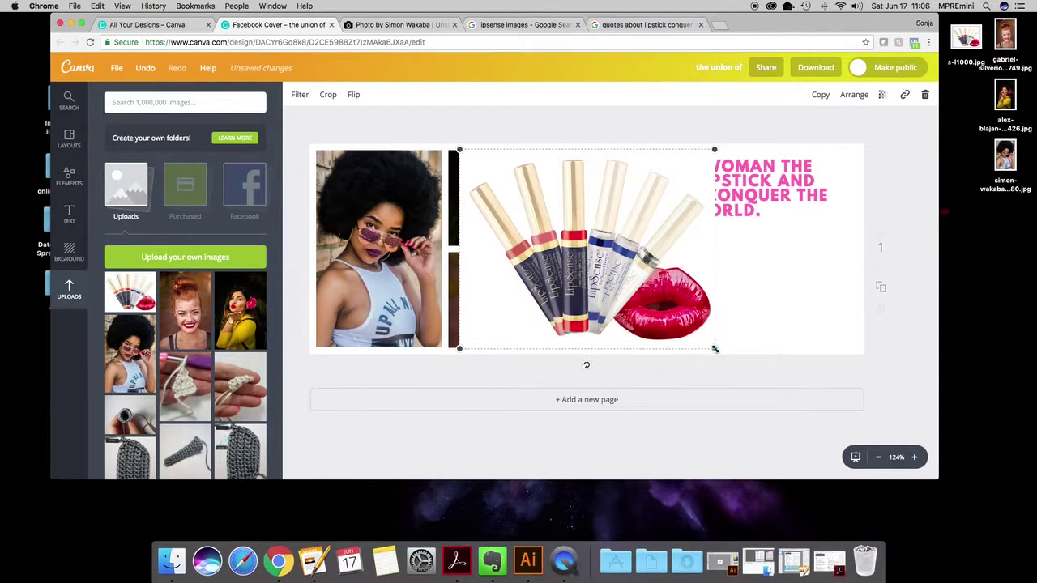
left_click_drag(714, 349, 534, 207)
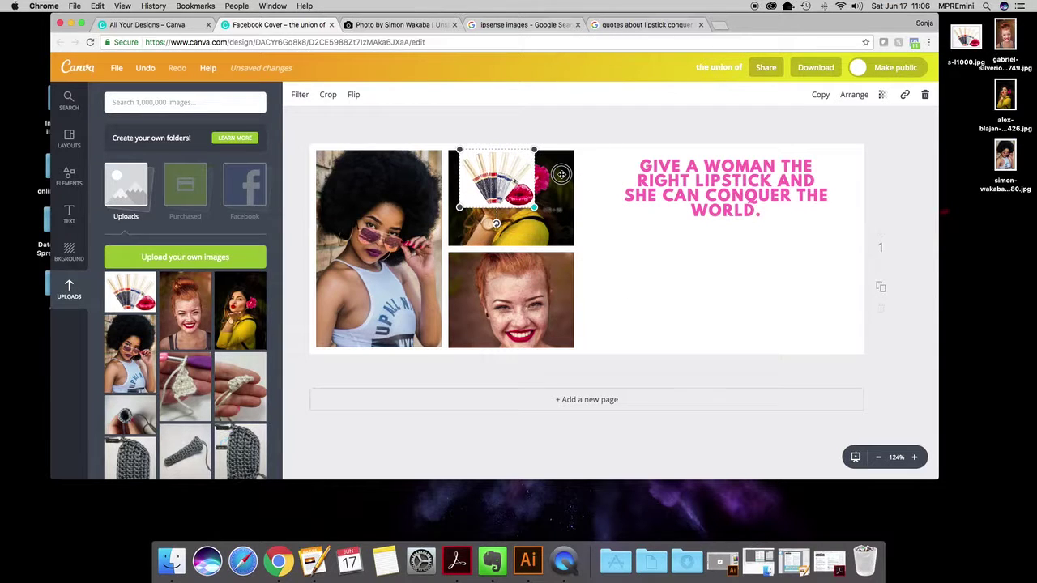
left_click_drag(561, 174, 618, 222)
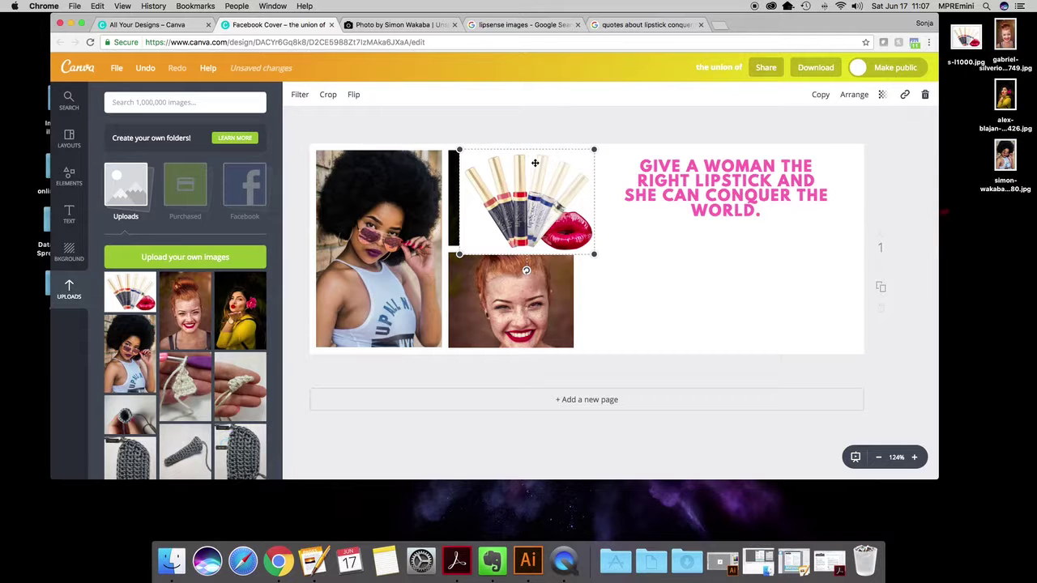
left_click_drag(534, 162, 730, 255)
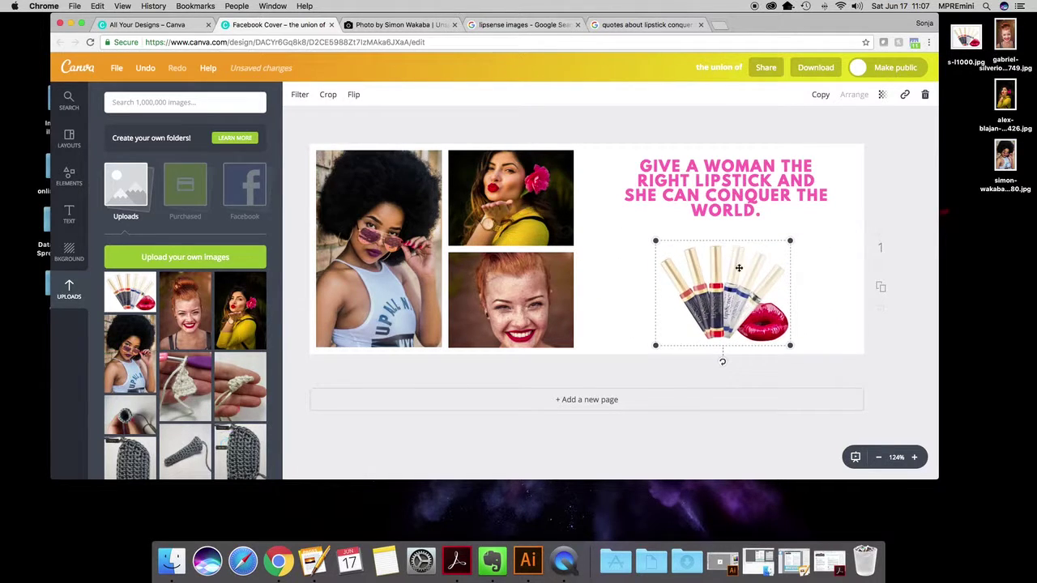
left_click_drag(790, 346, 755, 318)
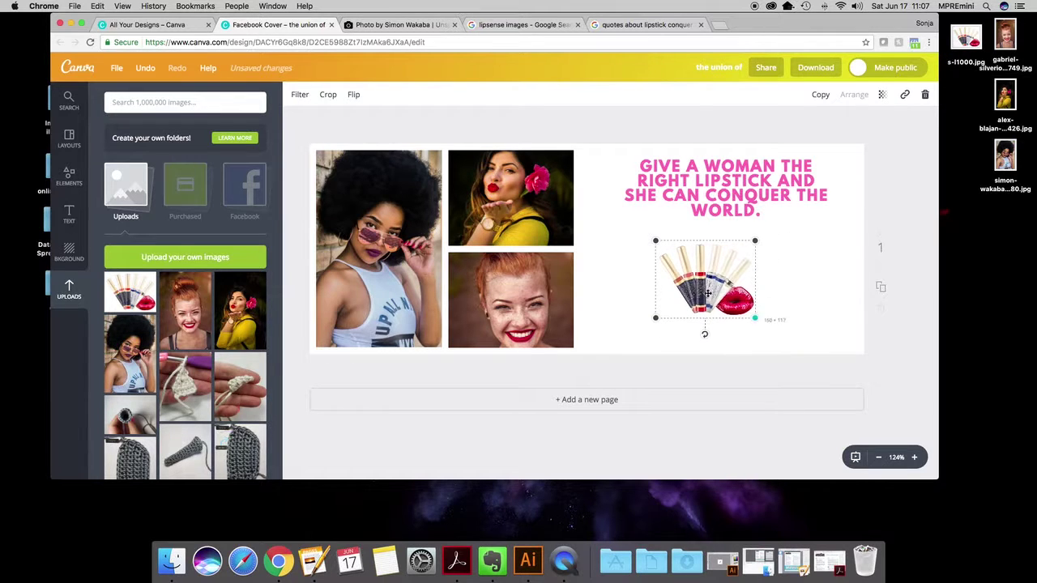
left_click_drag(708, 293, 728, 282)
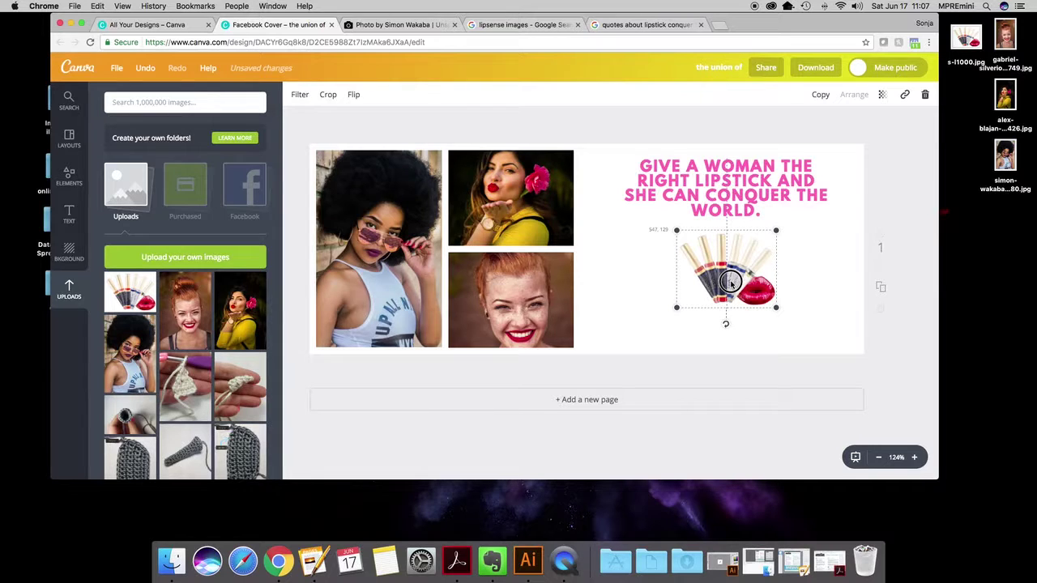
left_click_drag(731, 281, 730, 281)
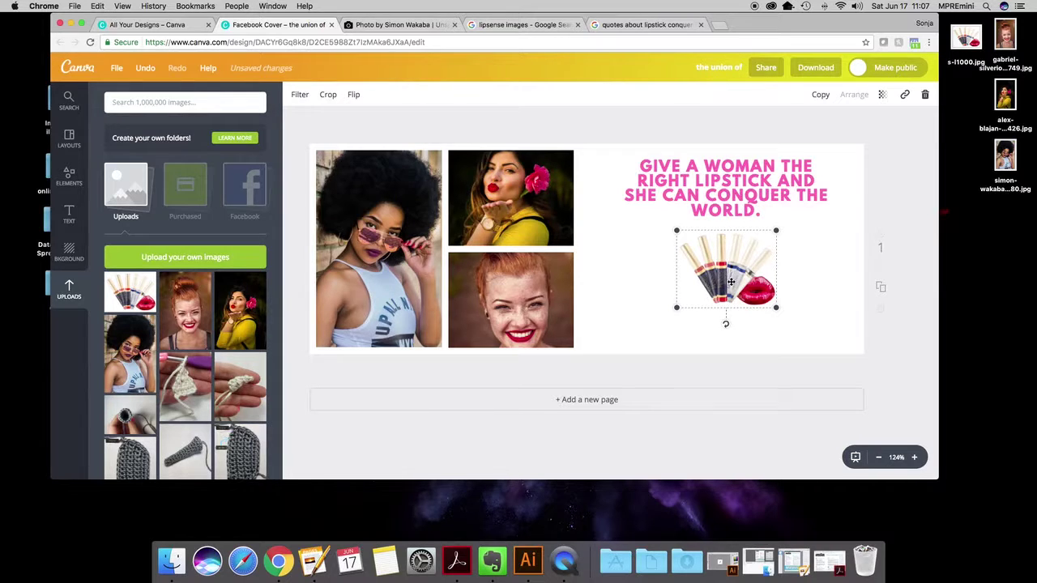
left_click(822, 313)
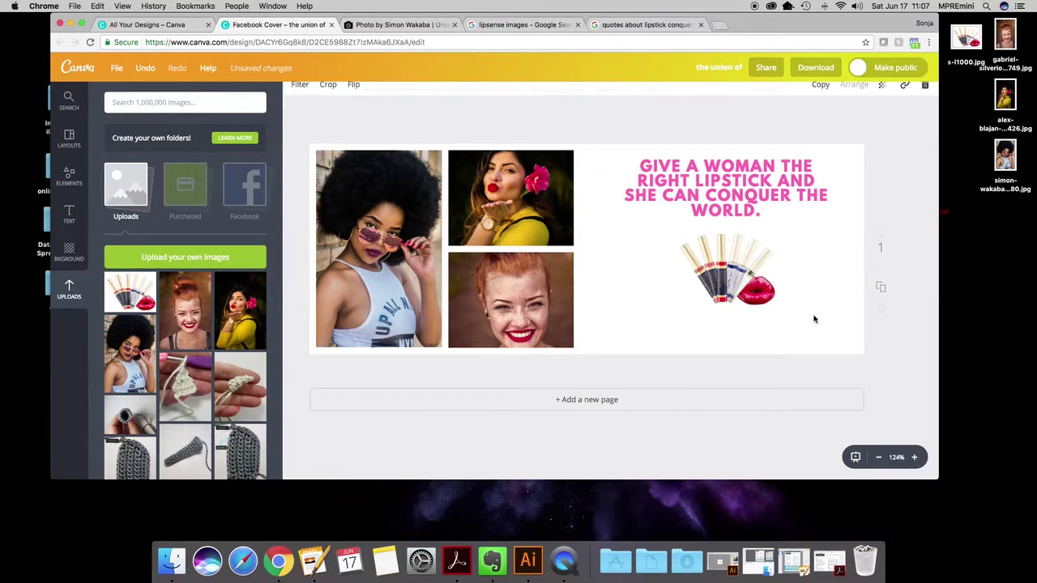
left_click(730, 189)
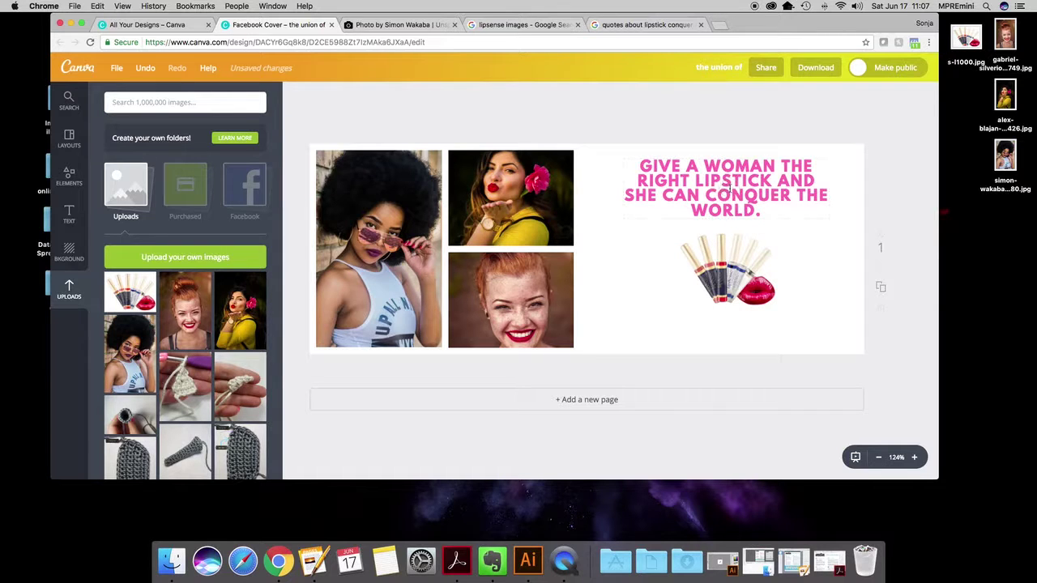
left_click(777, 337)
Look through the ready-made text designs for a style for the cover's next line of text.
left_click(70, 214)
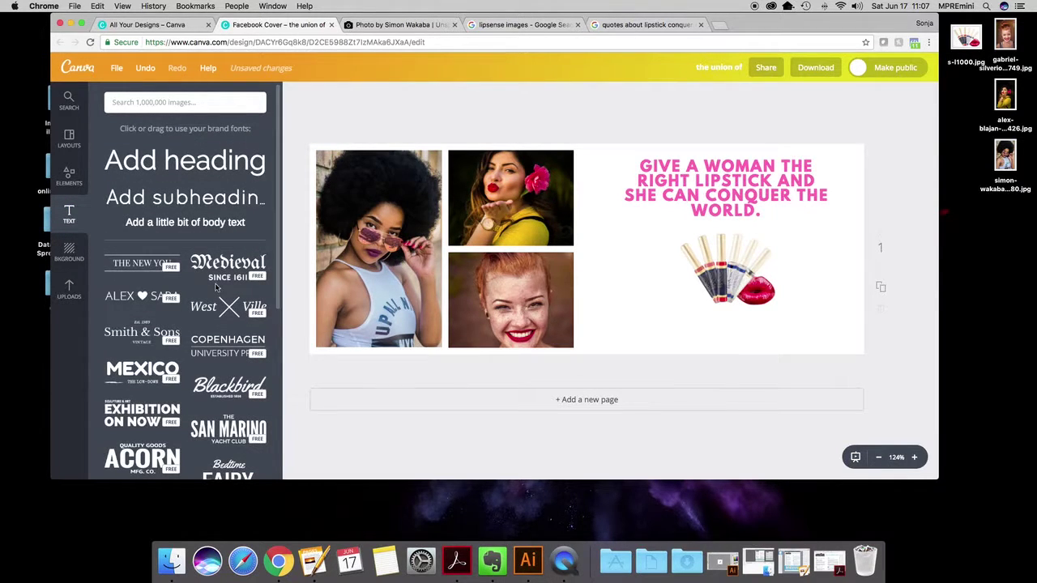
scroll(216, 287, "down", 5)
scroll(215, 287, "down", 4)
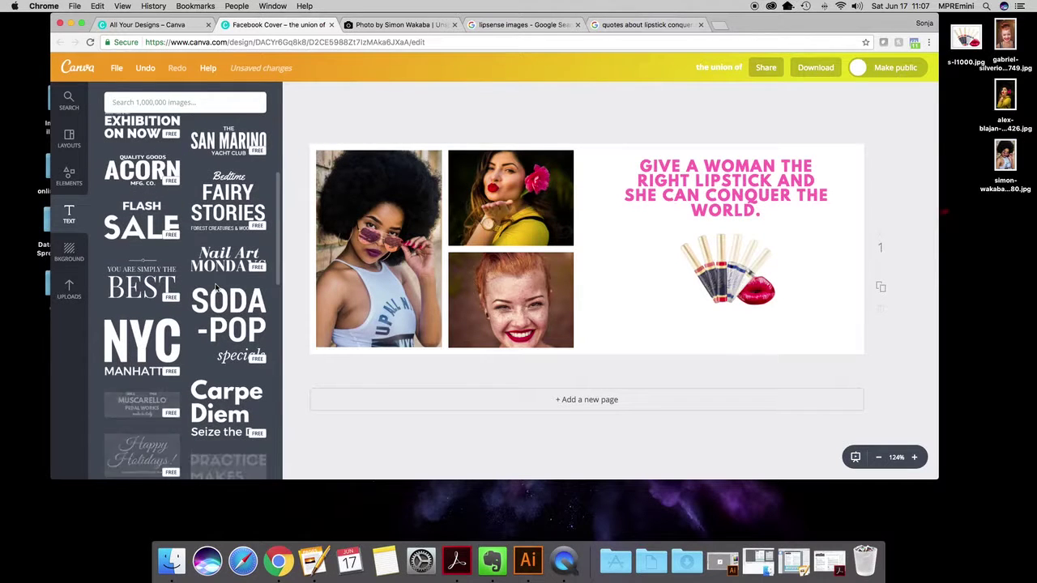
scroll(216, 286, "down", 4)
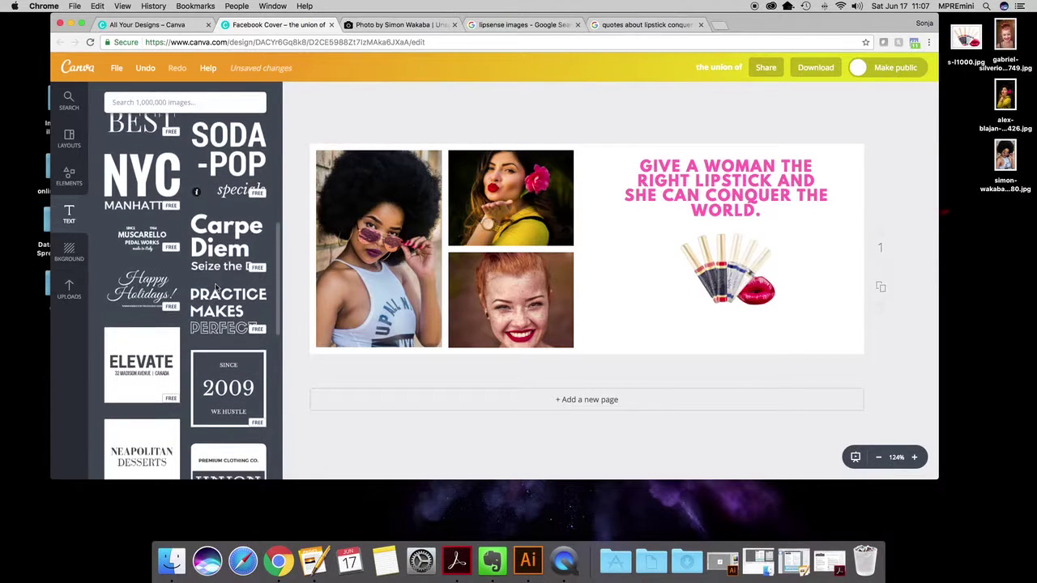
scroll(215, 286, "down", 5)
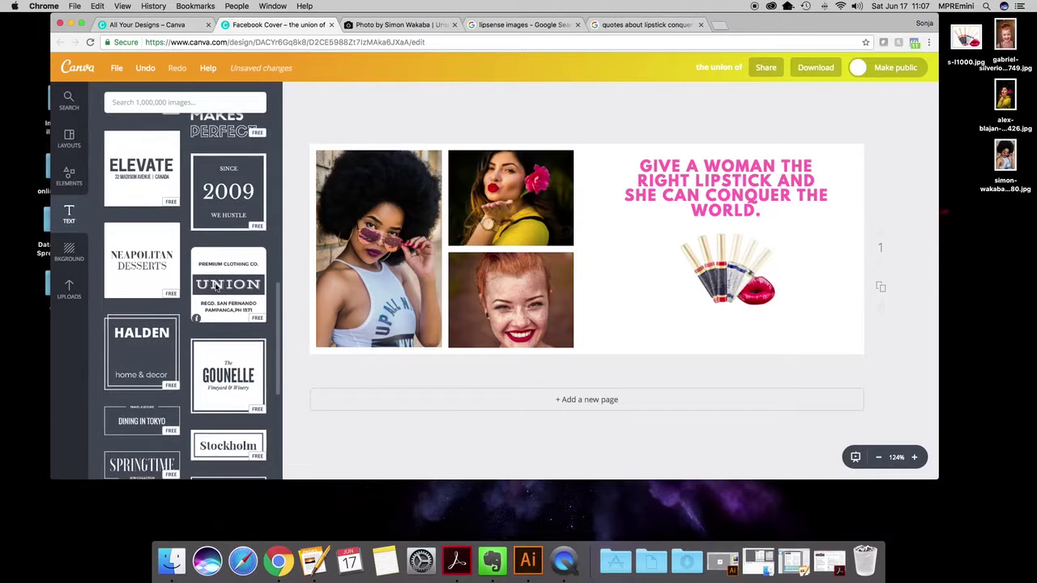
scroll(215, 287, "down", 4)
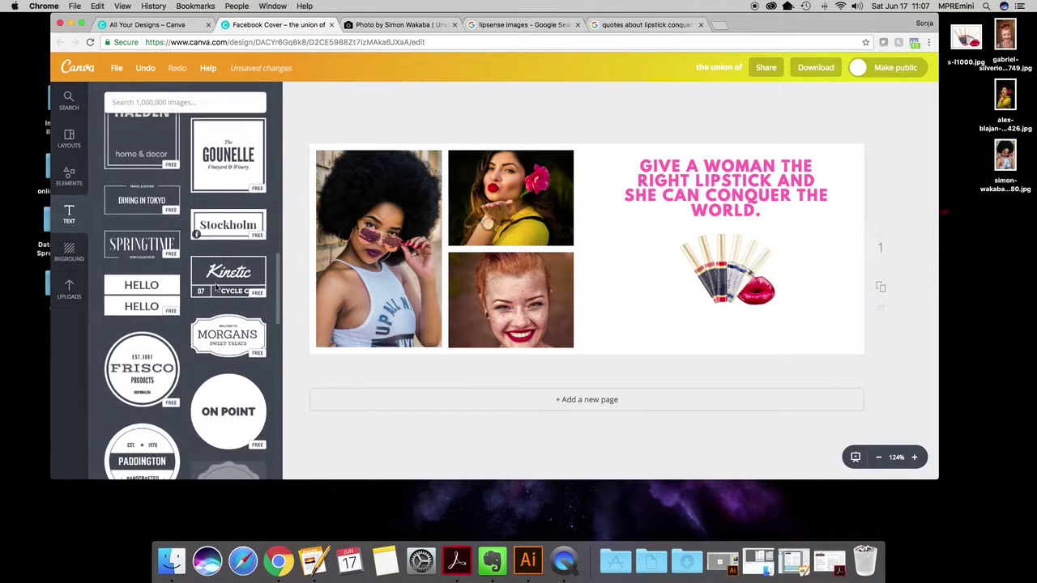
scroll(215, 286, "up", 13)
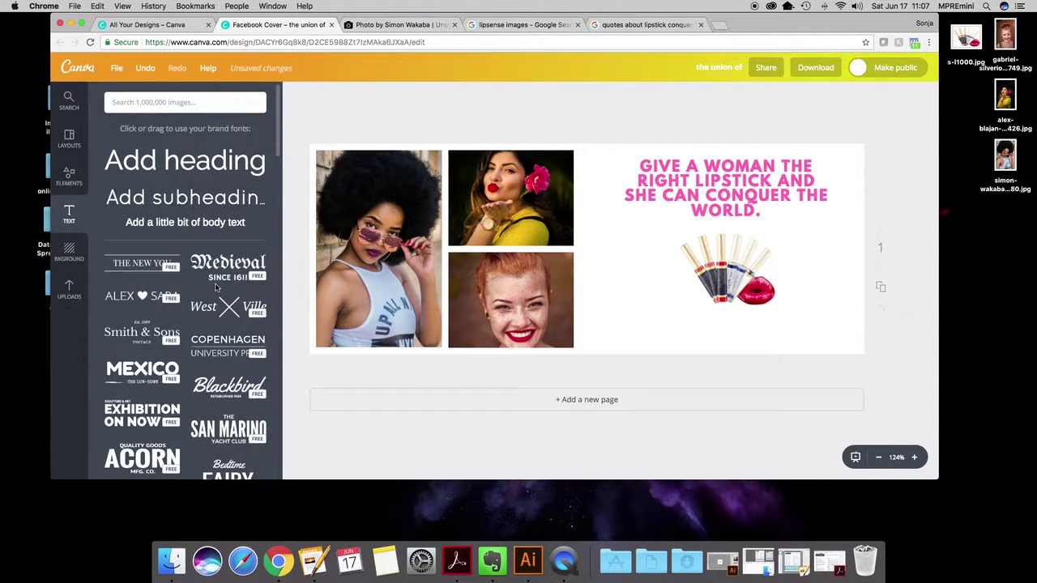
Add a subheading that reads "Try our amazing 18hr Lipsense Lipstick.".
left_click(174, 201)
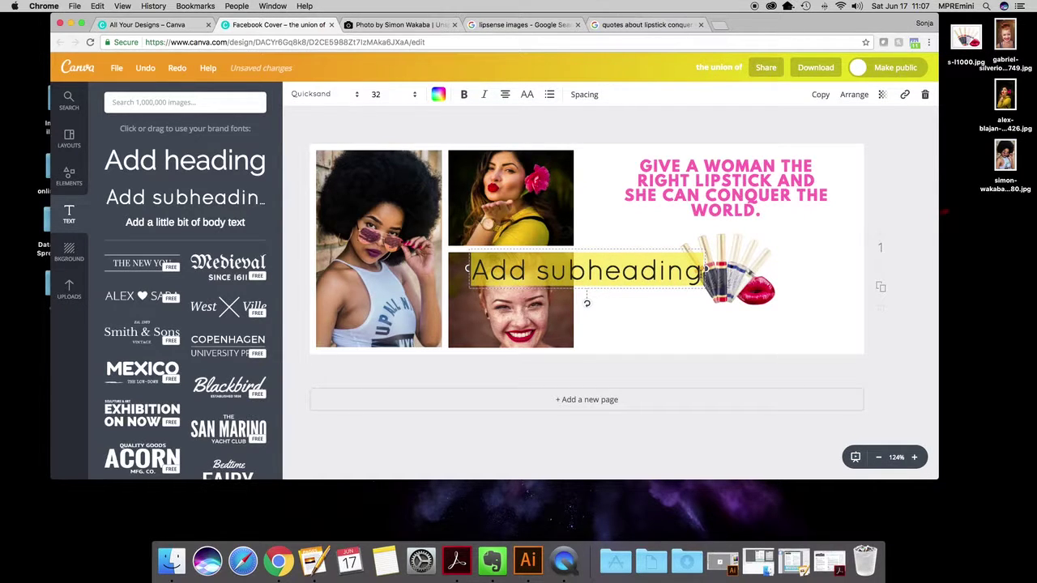
left_click(705, 274)
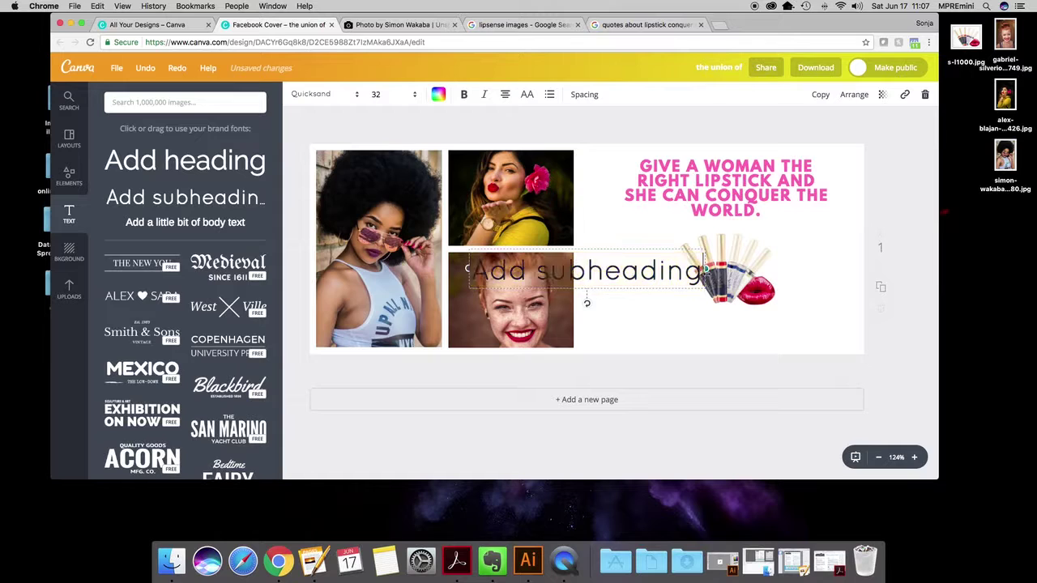
left_click_drag(704, 274, 464, 270)
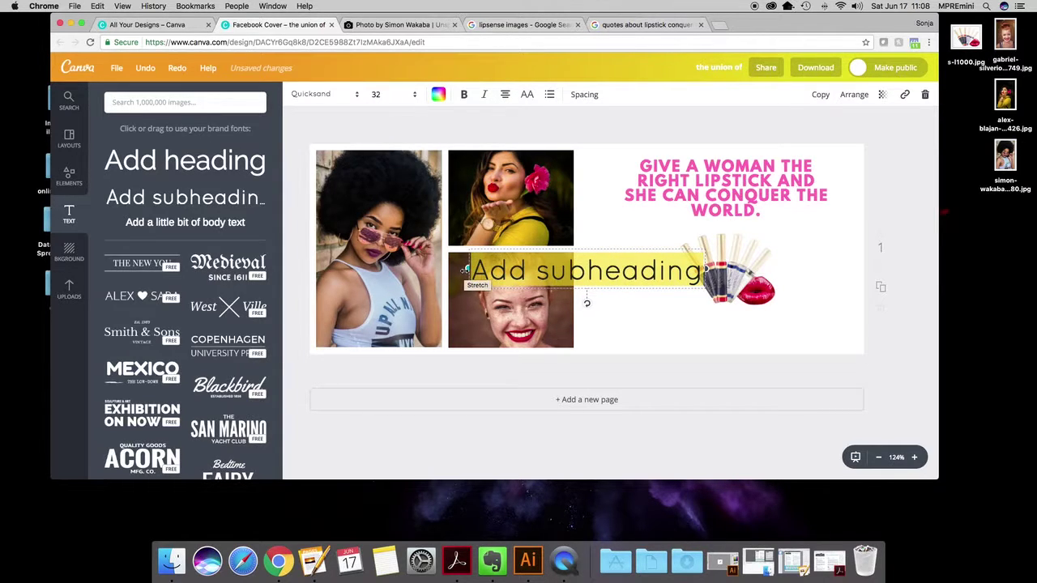
type("Try o")
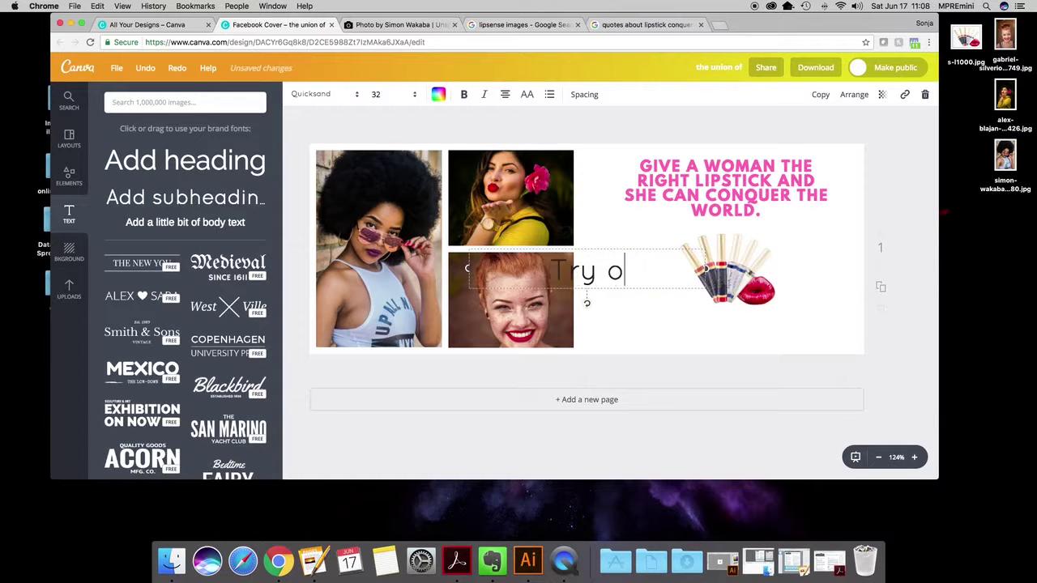
type("ur amazing ")
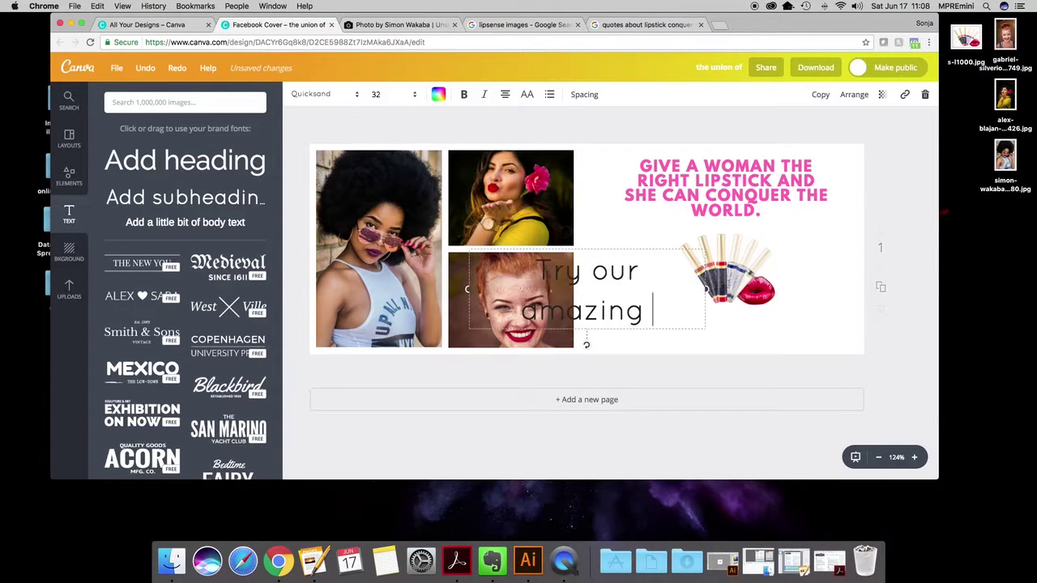
type("18hr Li")
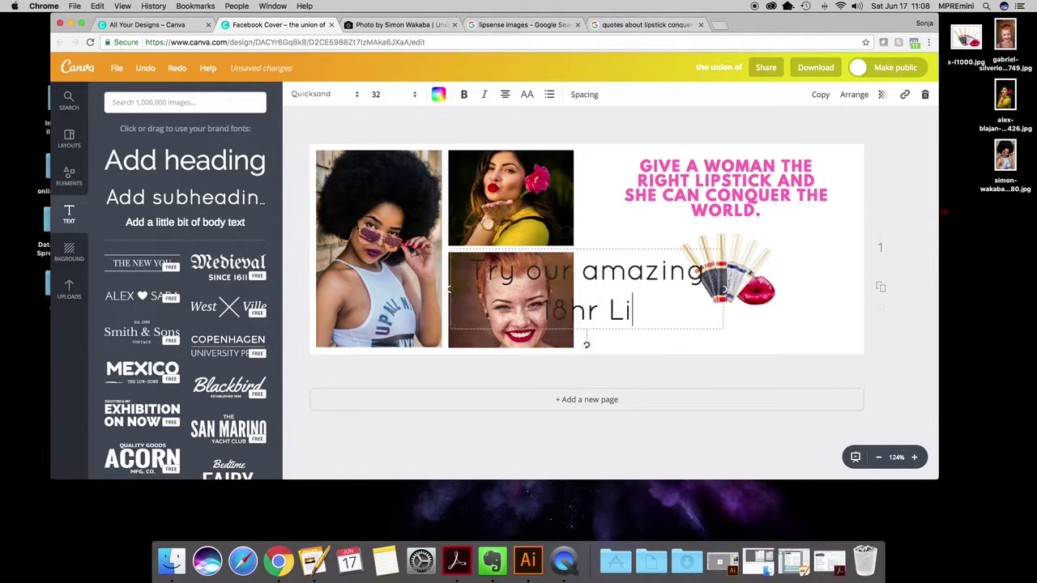
type("psense L")
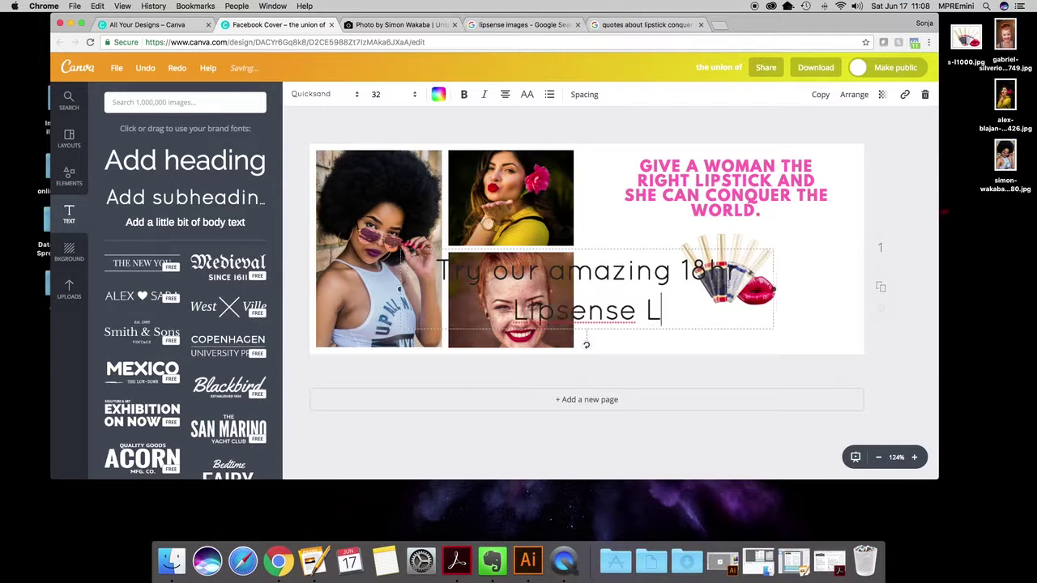
type("ipstick.")
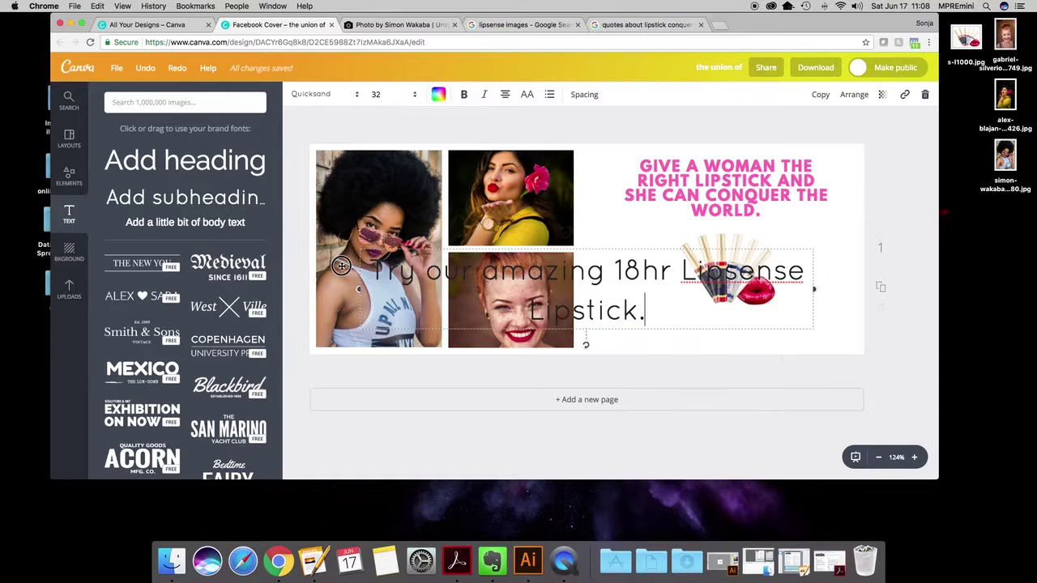
Set the subheading's font size to 16, widen its text box to fit one line and place it below the lipstick picture.
key("super+a")
left_click(376, 94)
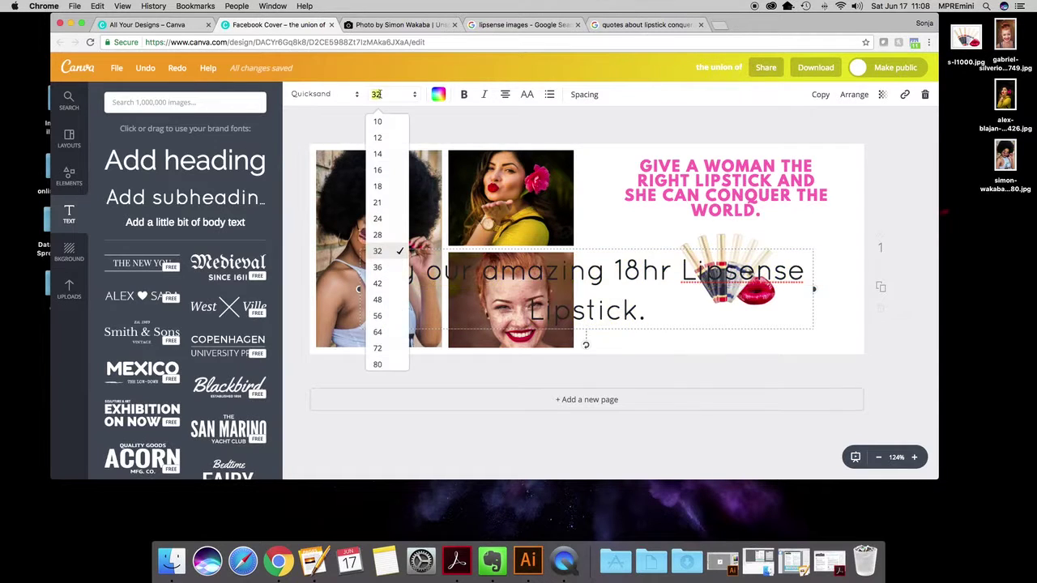
left_click(390, 170)
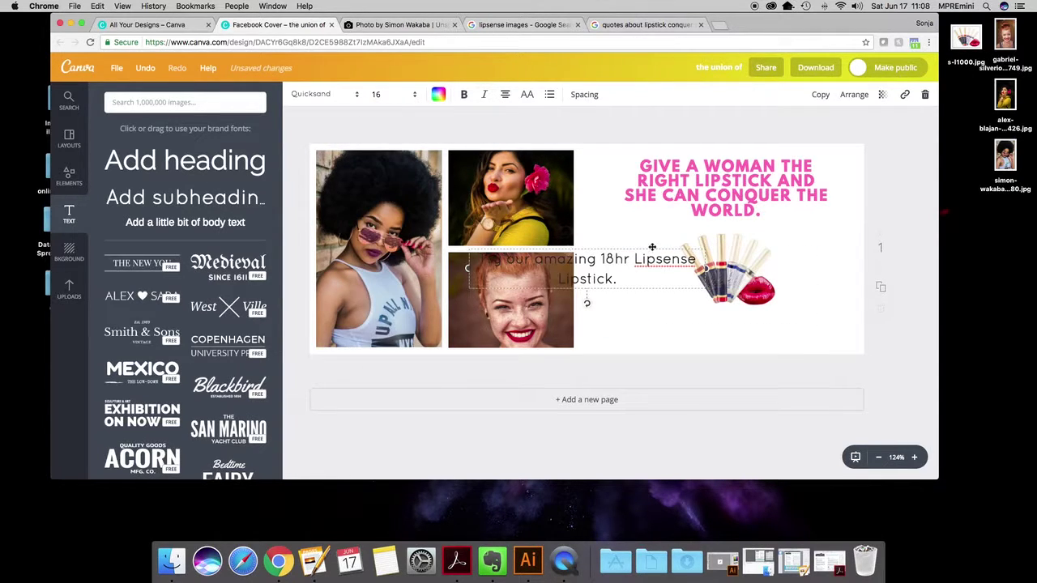
left_click_drag(707, 270, 769, 259)
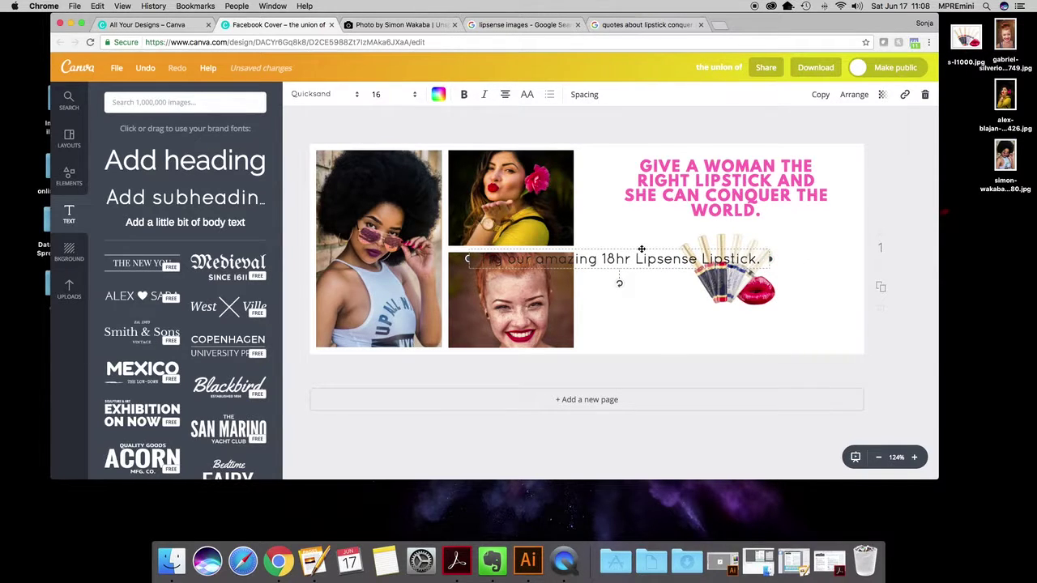
left_click_drag(642, 249, 742, 324)
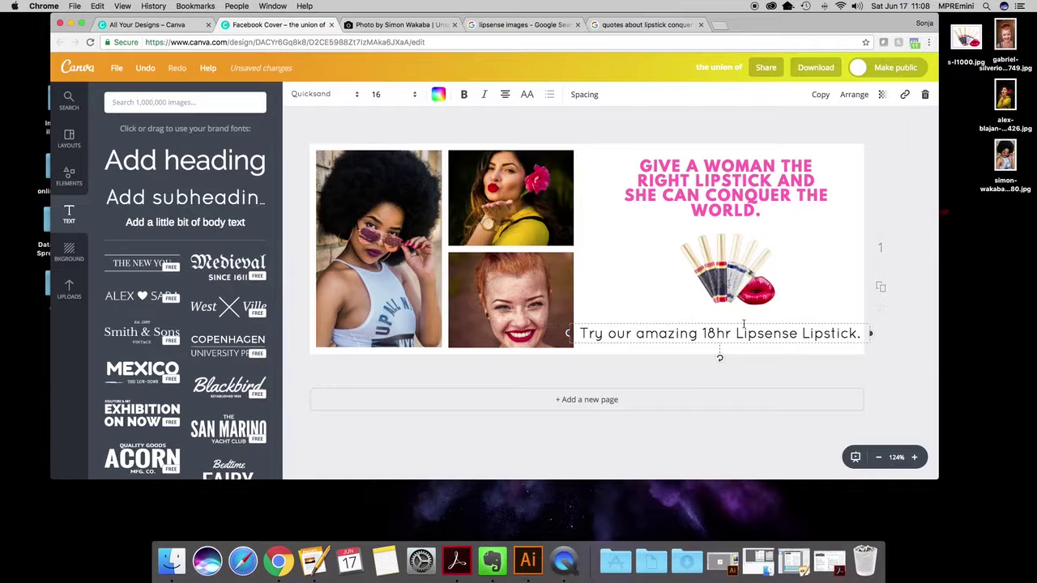
left_click(875, 359)
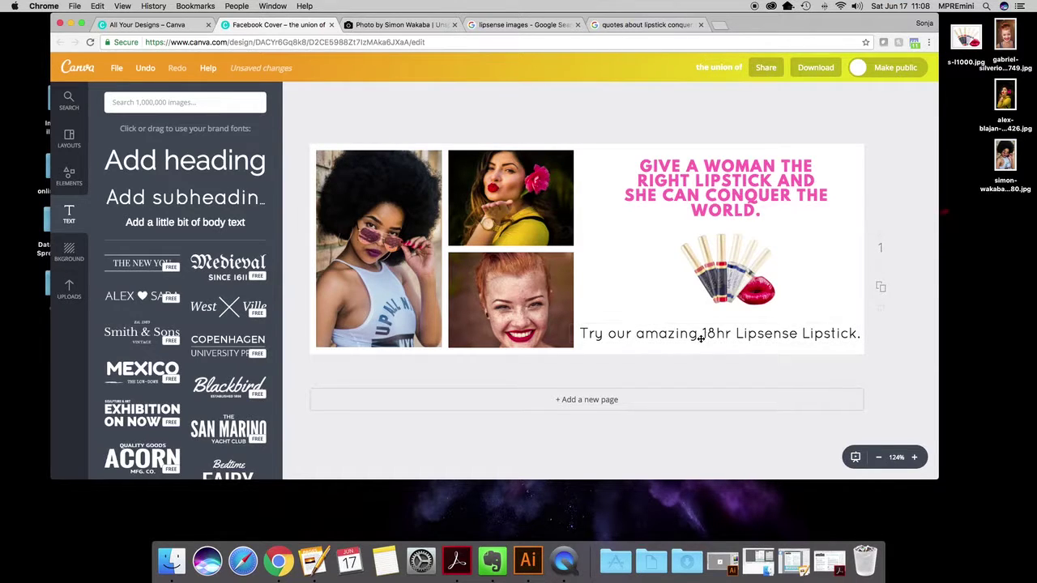
left_click_drag(701, 338, 699, 335)
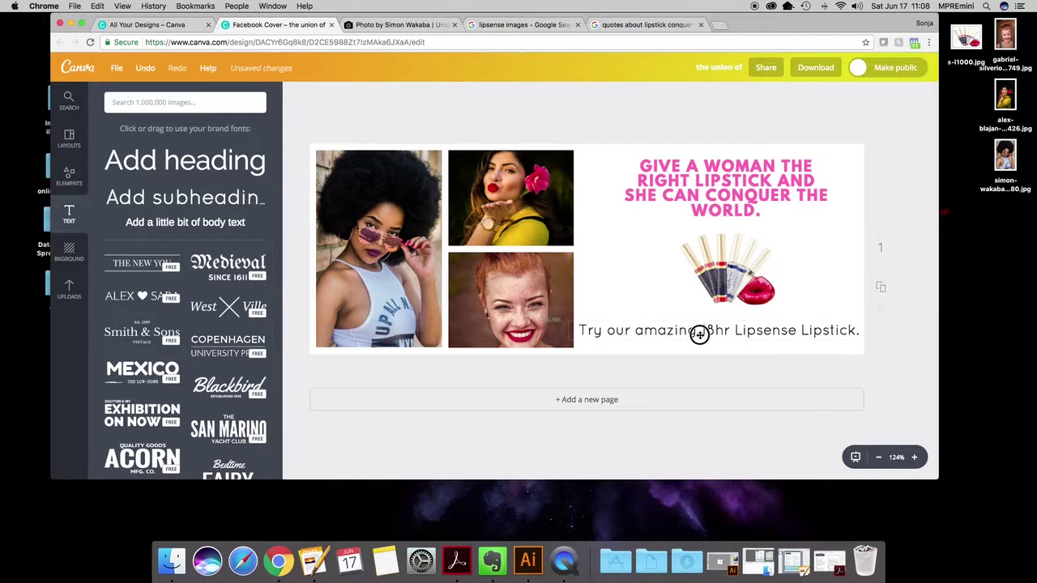
Reduce the subheading's font size to 14 and center it under the lipstick picture.
left_click(599, 332)
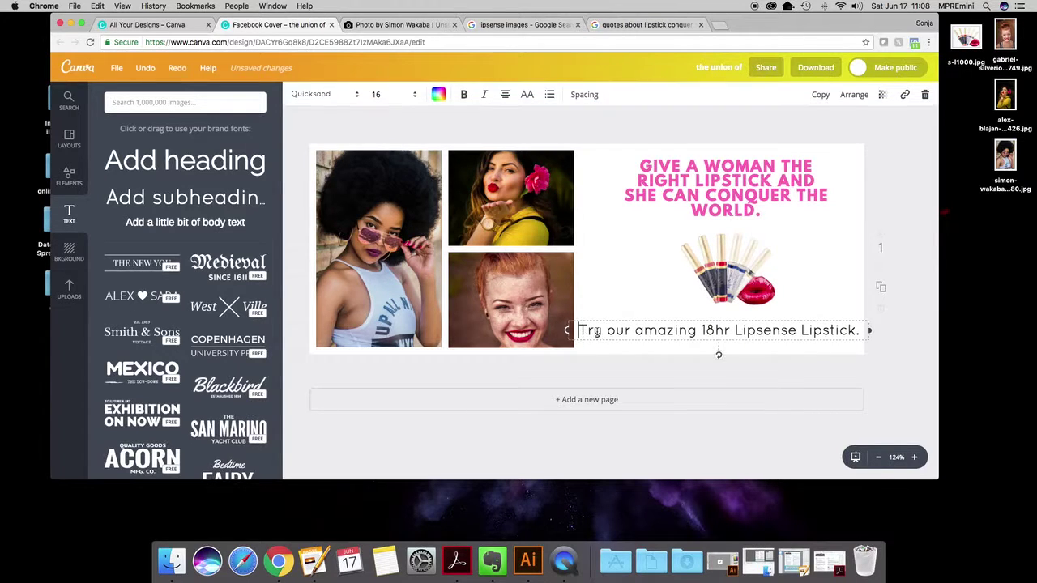
double_click(599, 333)
left_click_drag(580, 331, 847, 330)
left_click(396, 99)
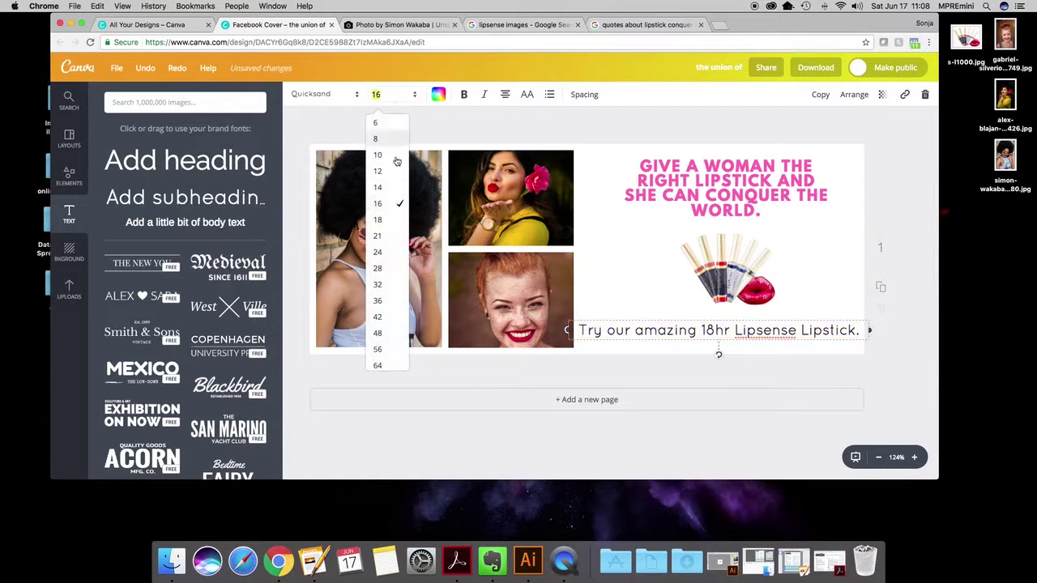
left_click(394, 188)
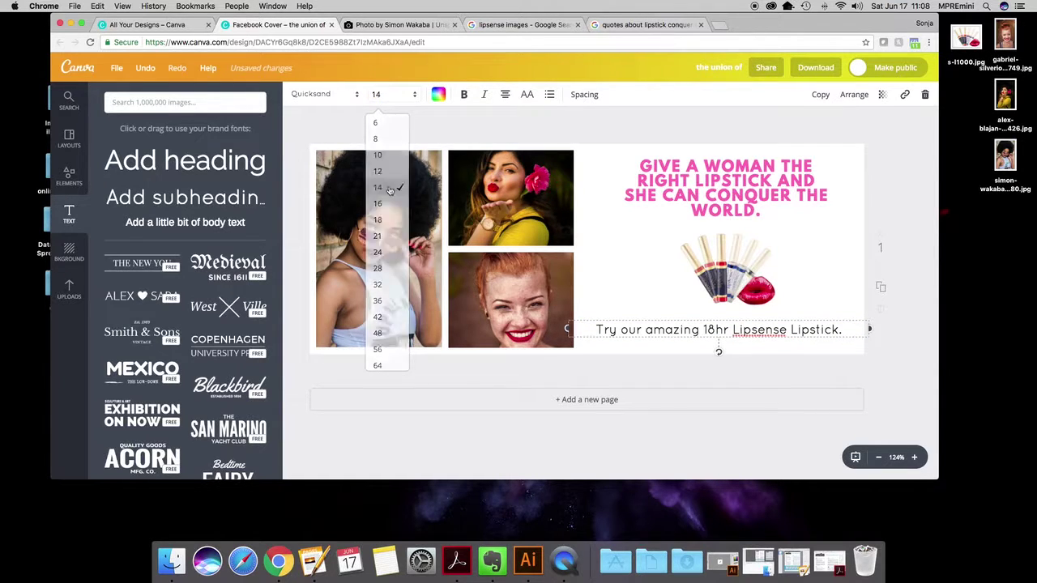
left_click(881, 340)
left_click(754, 330)
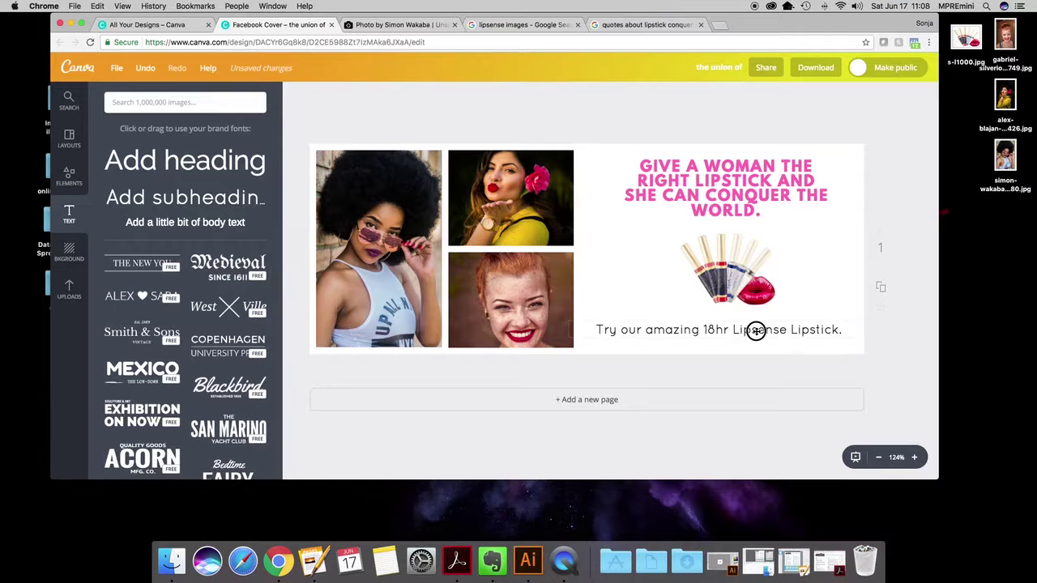
left_click_drag(755, 330, 759, 332)
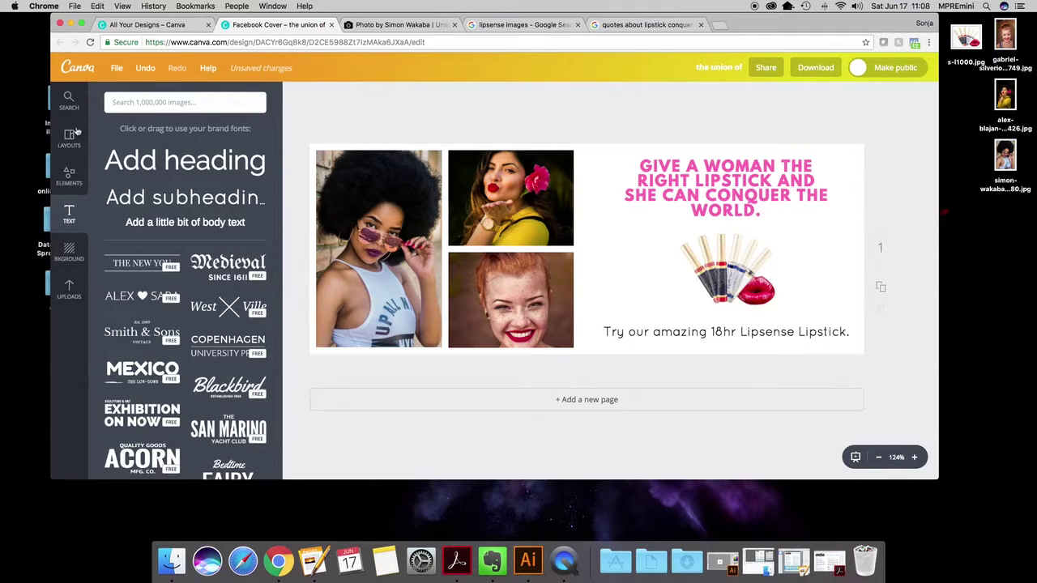
Add a rounded square shape to the cover and color it the same pink as the quote.
left_click(70, 175)
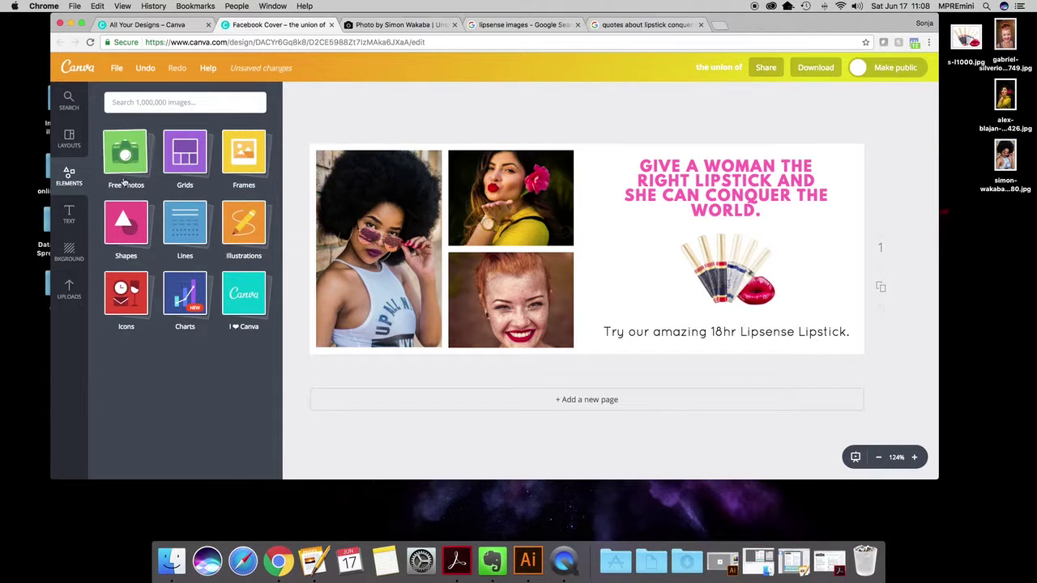
left_click(118, 230)
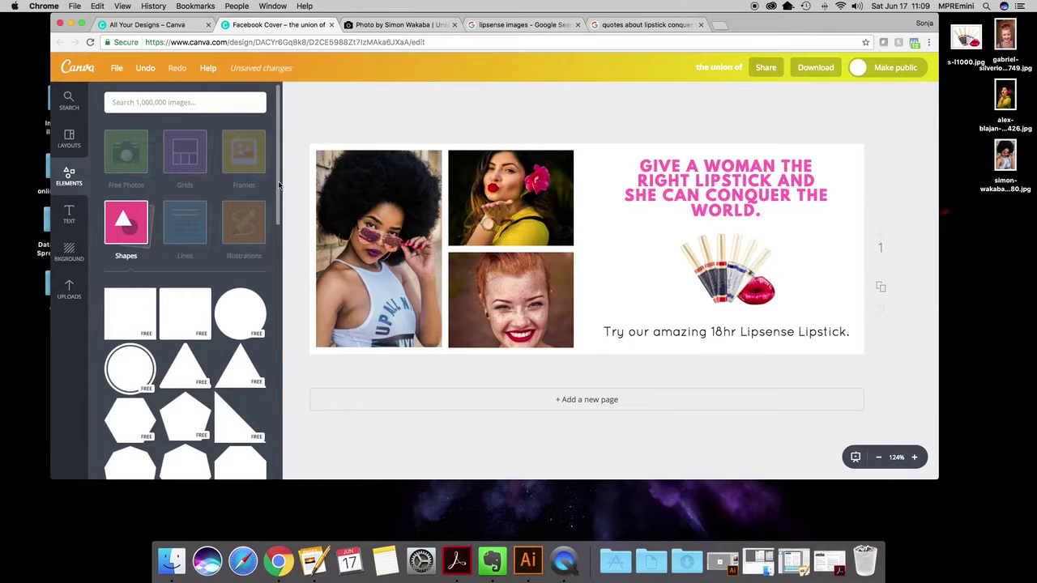
left_click_drag(278, 186, 269, 146)
left_click(174, 309)
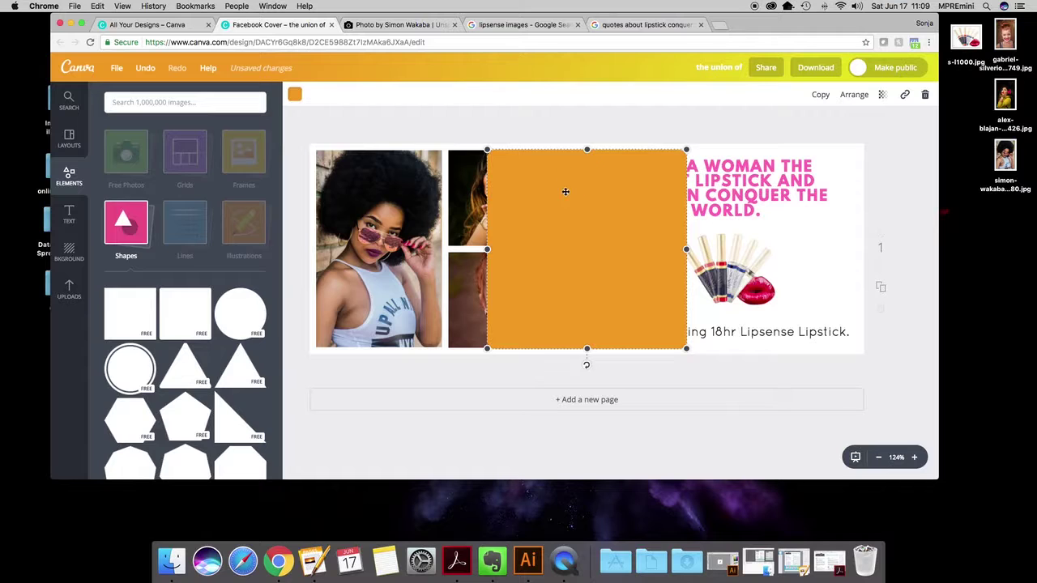
left_click(295, 95)
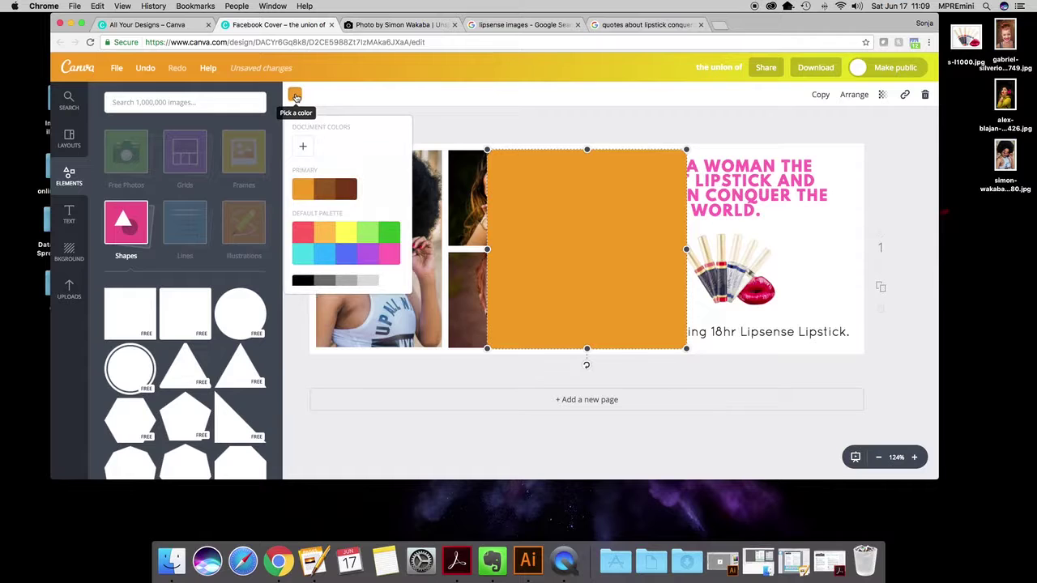
left_click(393, 255)
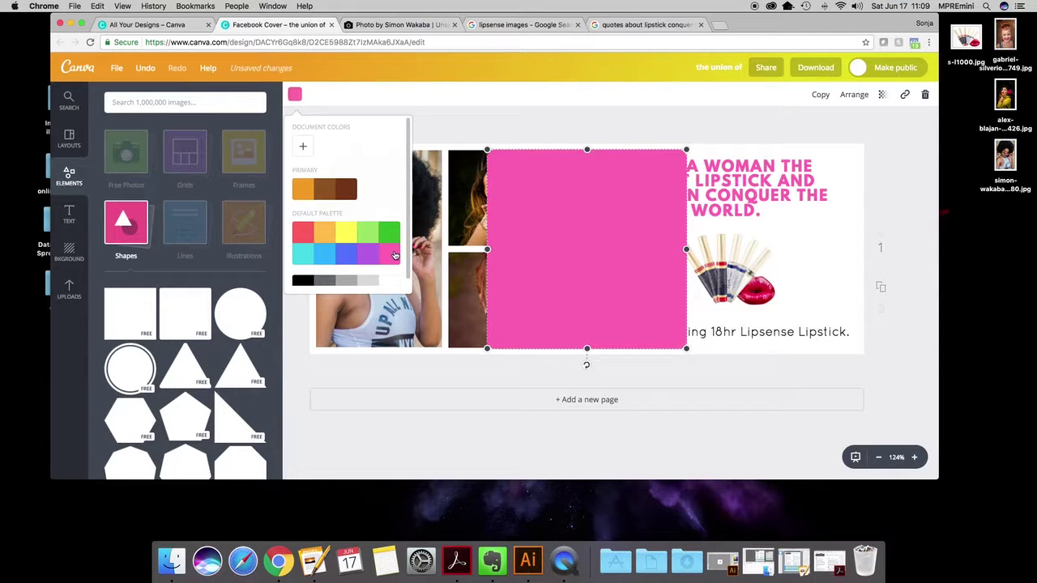
left_click(564, 118)
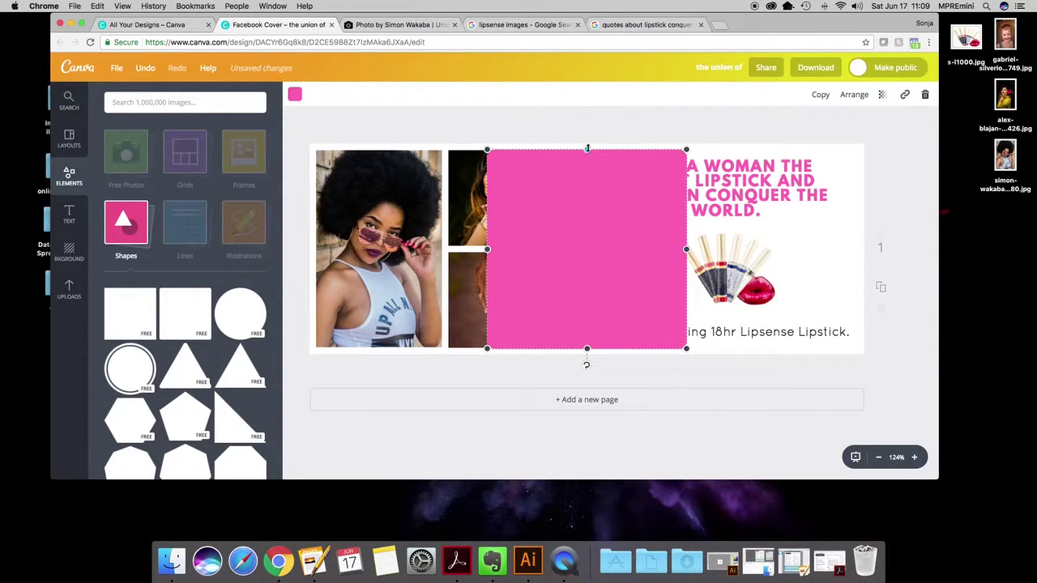
Reshape the pink shape into a thin, wide banner and position it over the subheading.
left_click_drag(588, 155, 603, 331)
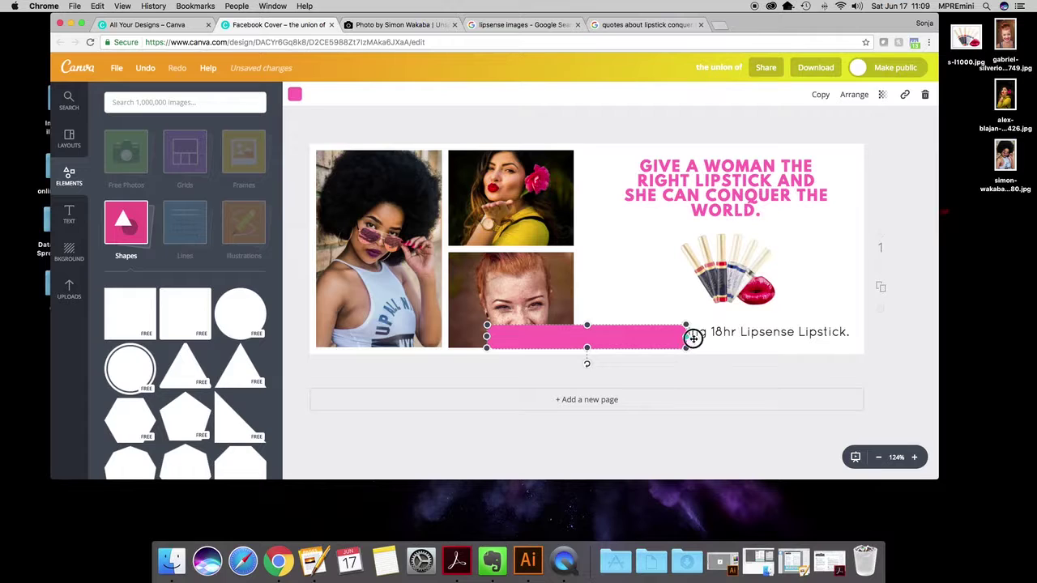
left_click_drag(693, 338, 752, 336)
left_click_drag(655, 344, 749, 341)
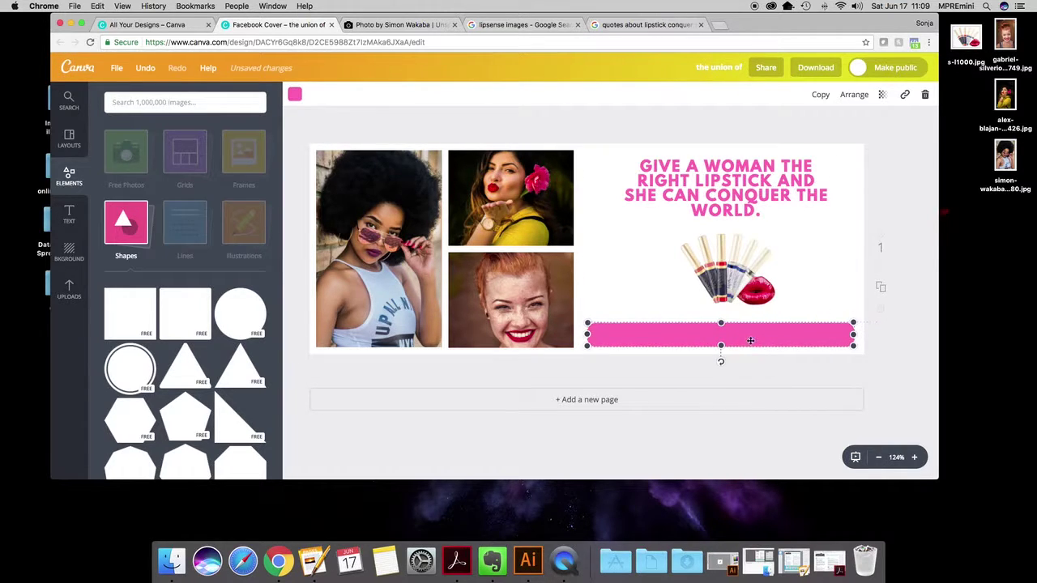
Send the pink banner behind the subheading and align the two so the text sits centered within the banner.
left_click(857, 96)
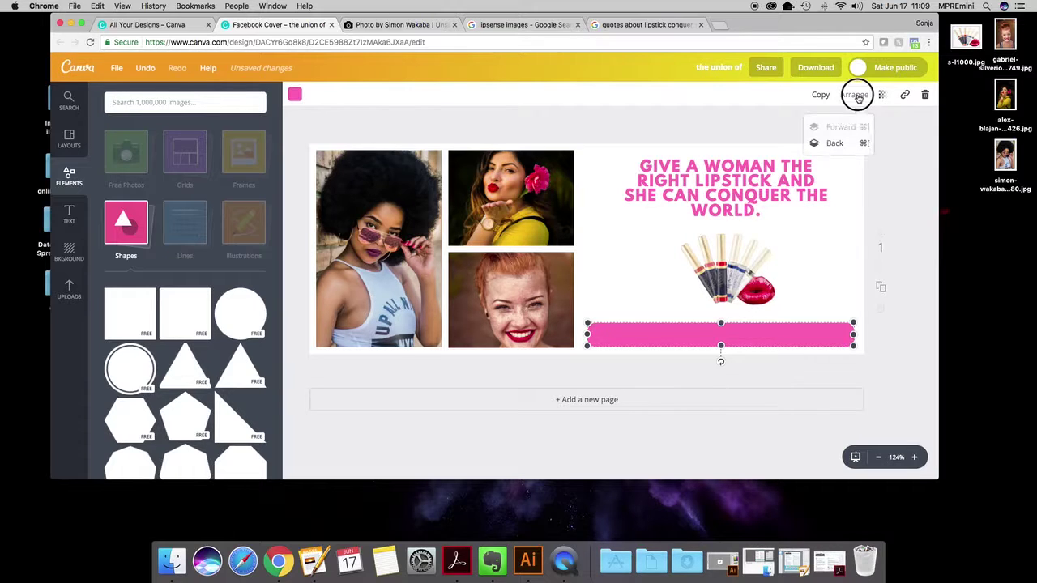
left_click(834, 143)
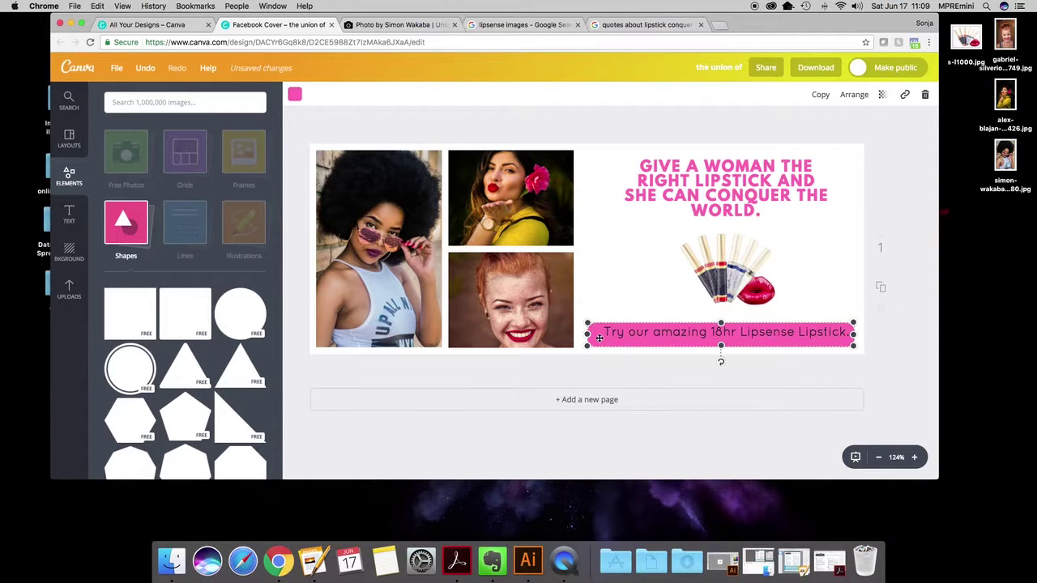
left_click_drag(599, 338, 597, 339)
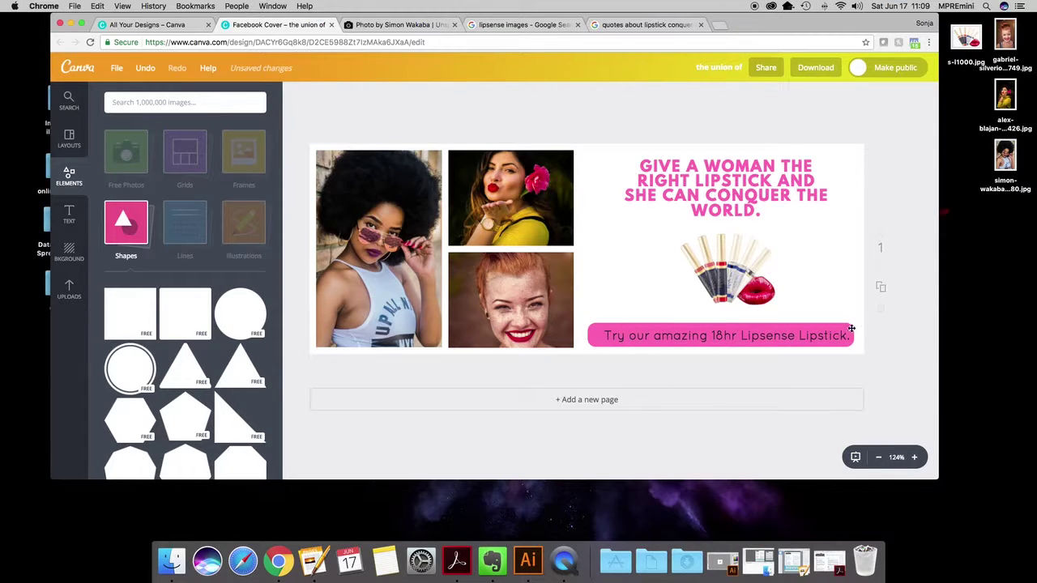
left_click(843, 323)
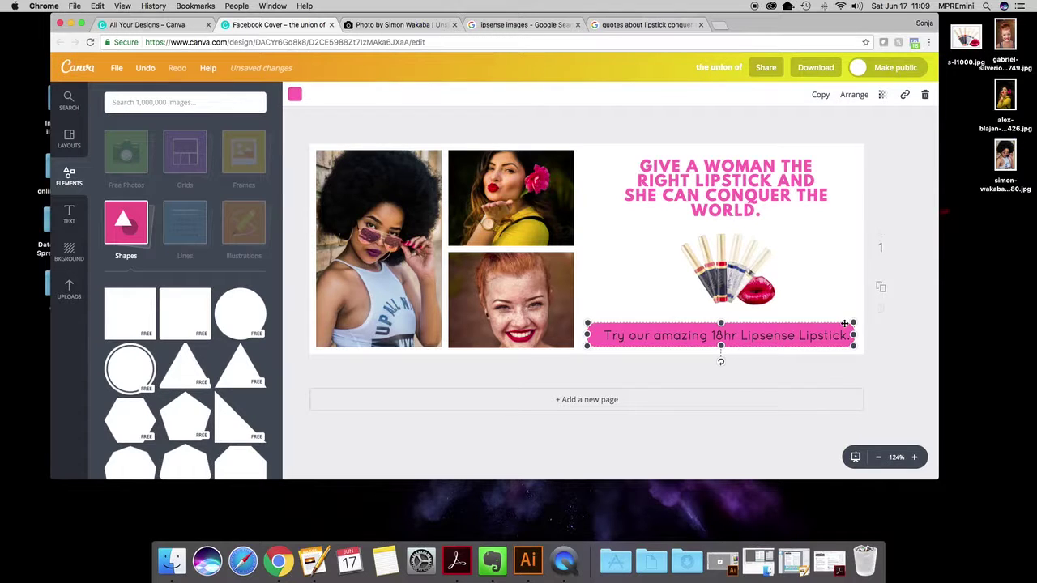
left_click_drag(844, 323, 847, 322)
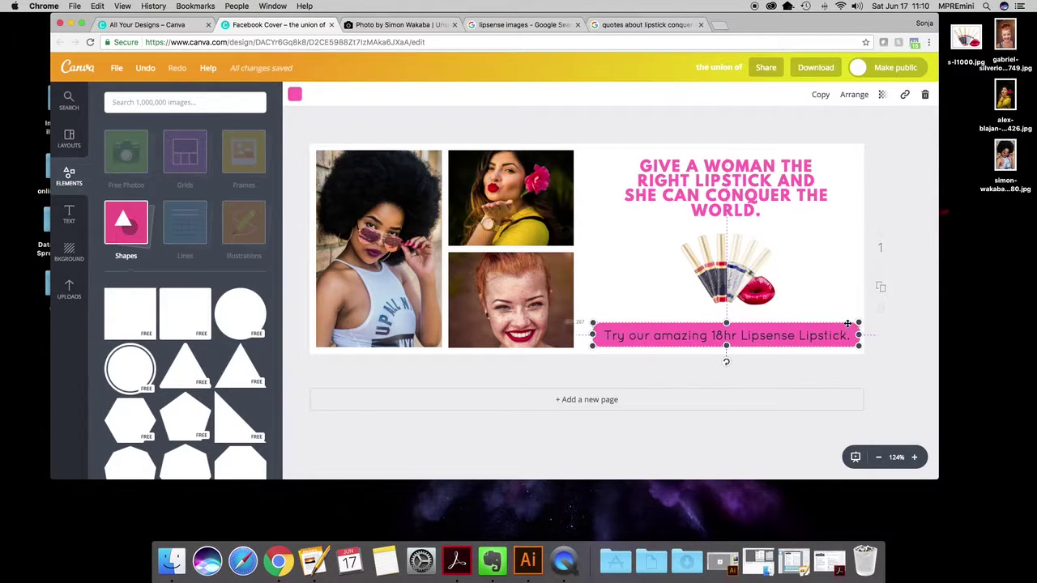
Change the color of all the subheading text on the pink banner to white.
left_click(718, 335)
double_click(718, 335)
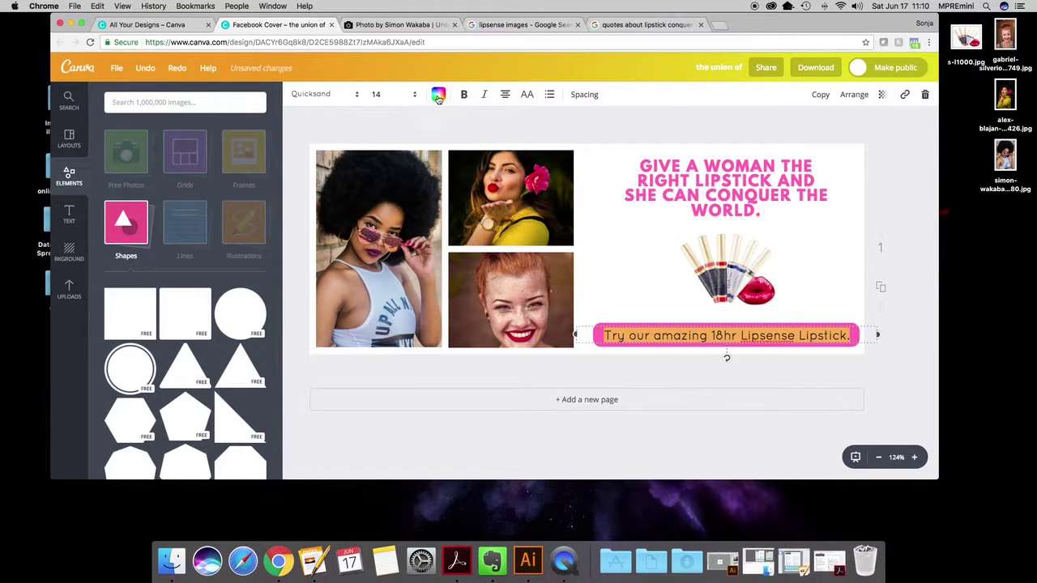
left_click(437, 96)
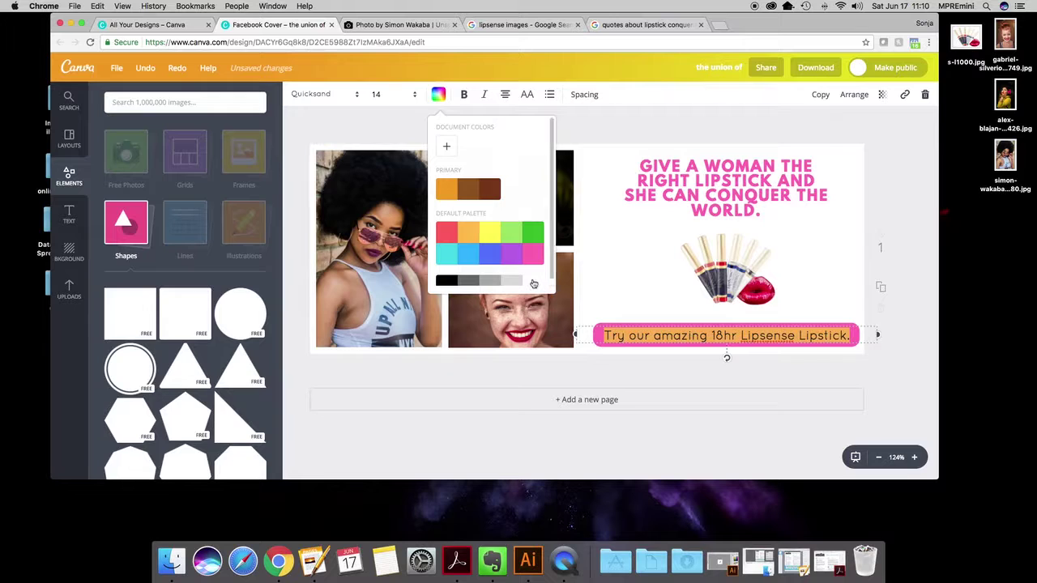
left_click(533, 283)
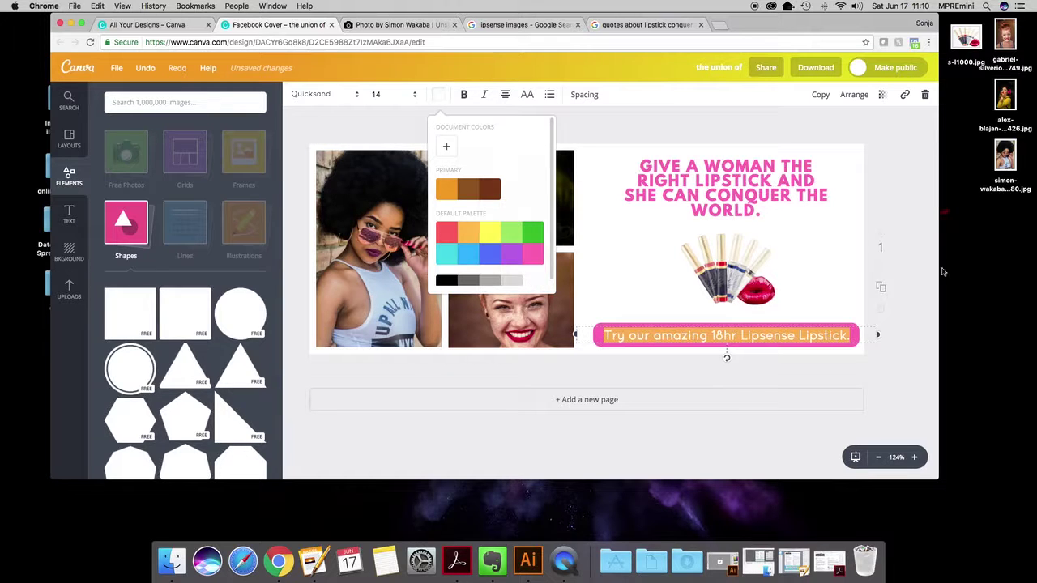
left_click(908, 257)
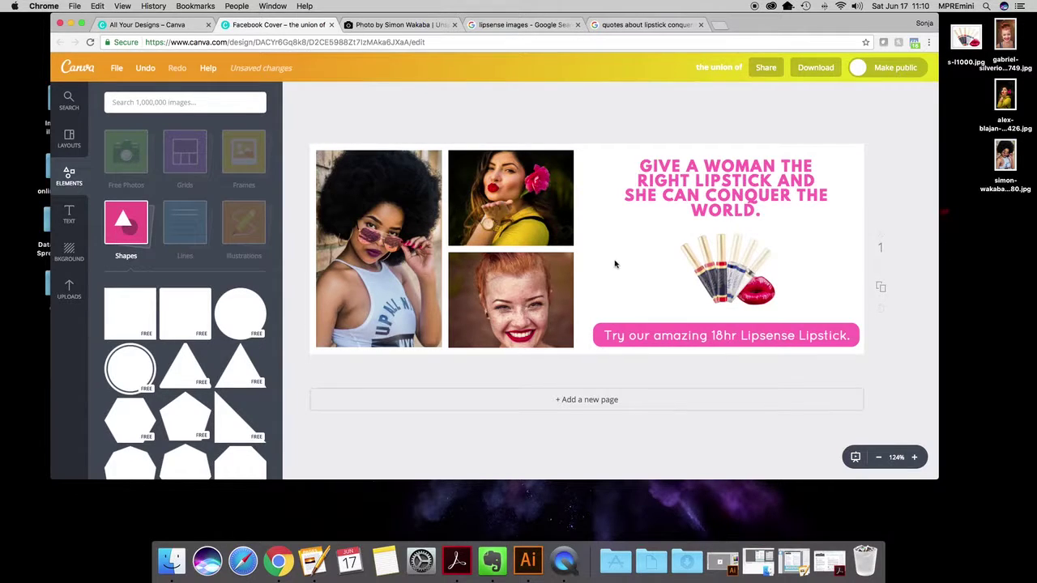
Download the finished Facebook cover as a JPG file.
left_click(815, 68)
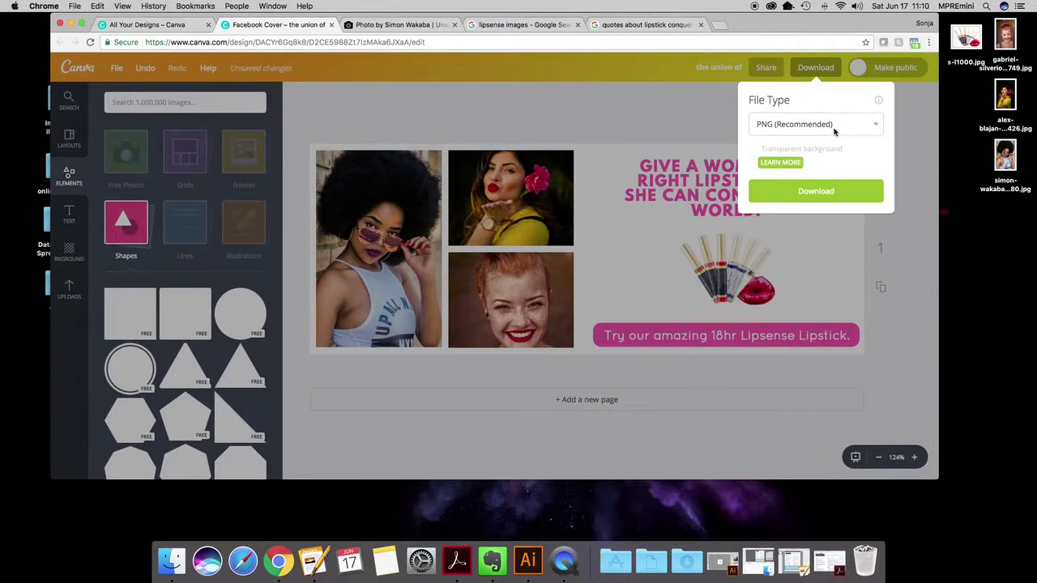
left_click(834, 126)
left_click(812, 112)
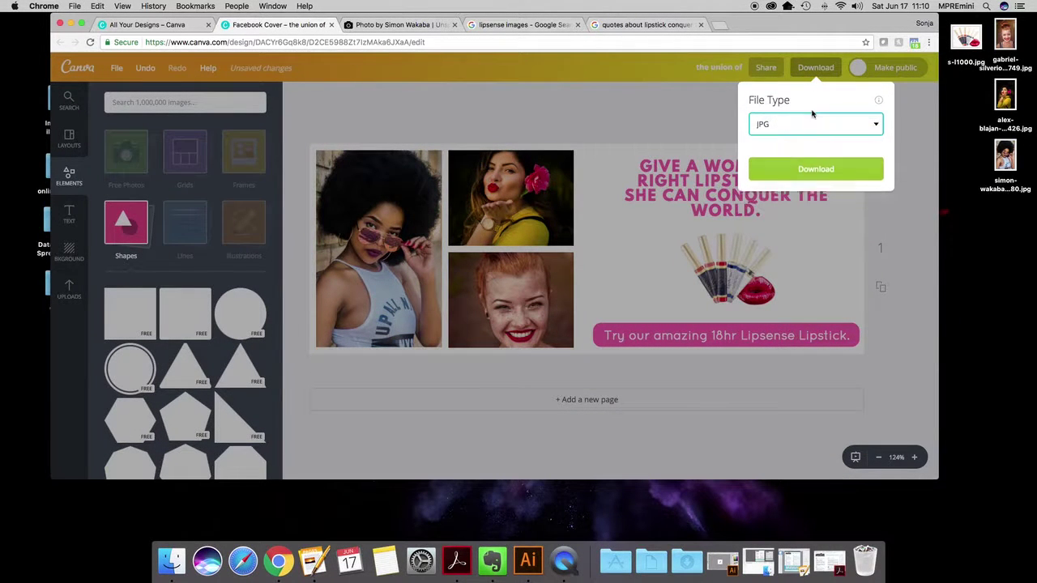
left_click(838, 160)
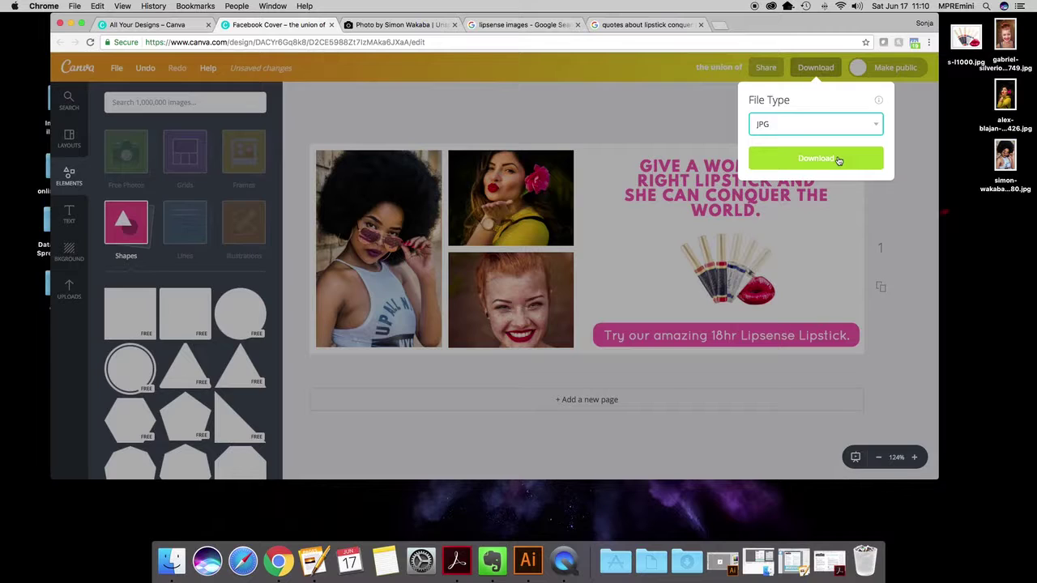